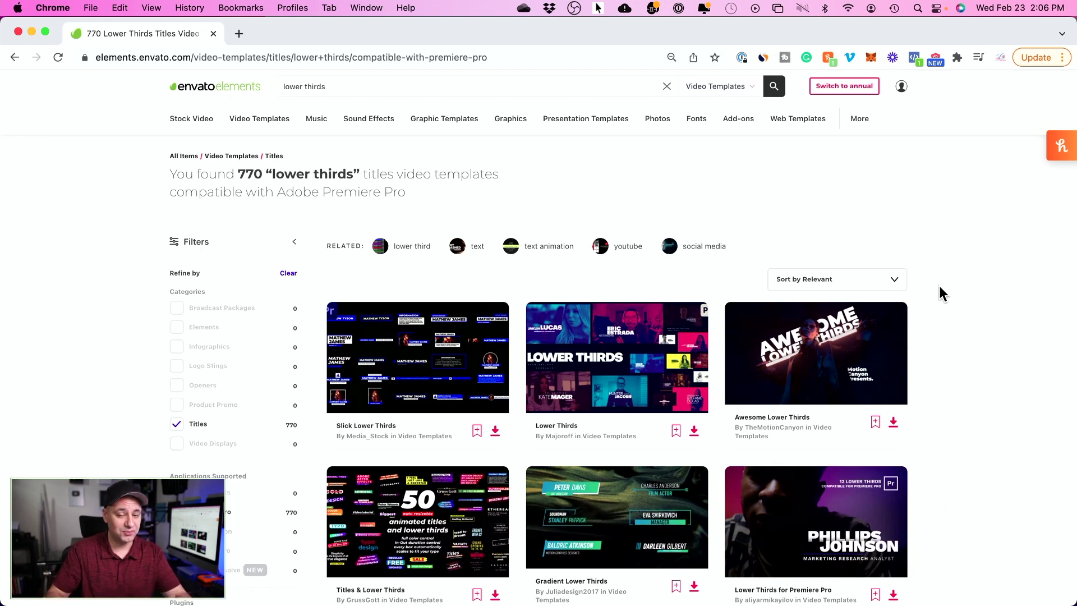
- Scroll through the 770 'lower thirds' title templates filtered for Premiere Pro
{"action": "scroll", "coordinate": [937, 288], "scroll_direction": "down", "scroll_amount": 2}
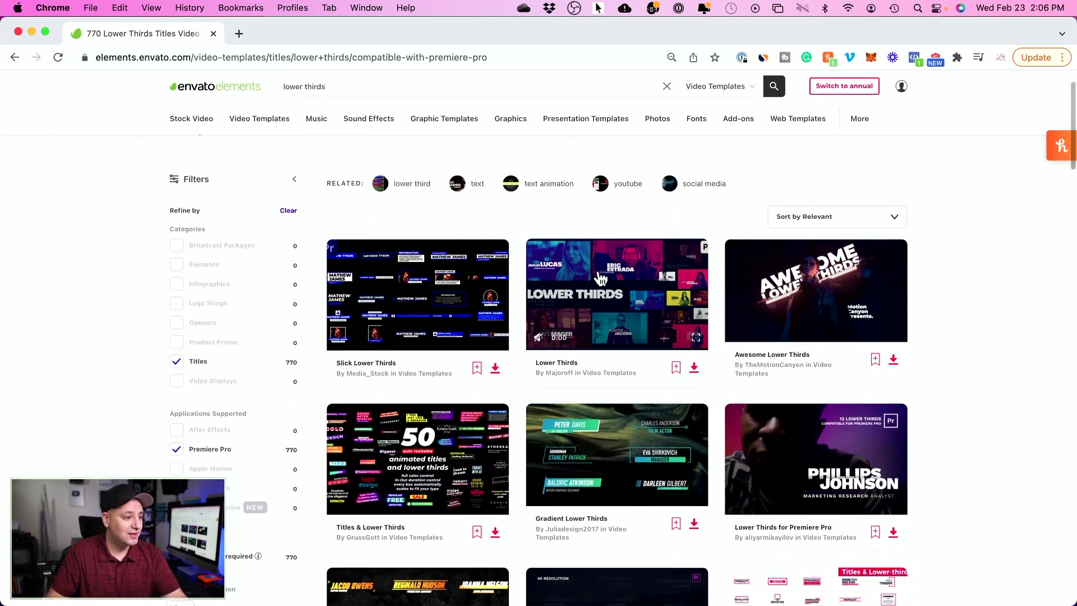
{"action": "scroll", "coordinate": [590, 278], "scroll_direction": "up", "scroll_amount": 2}
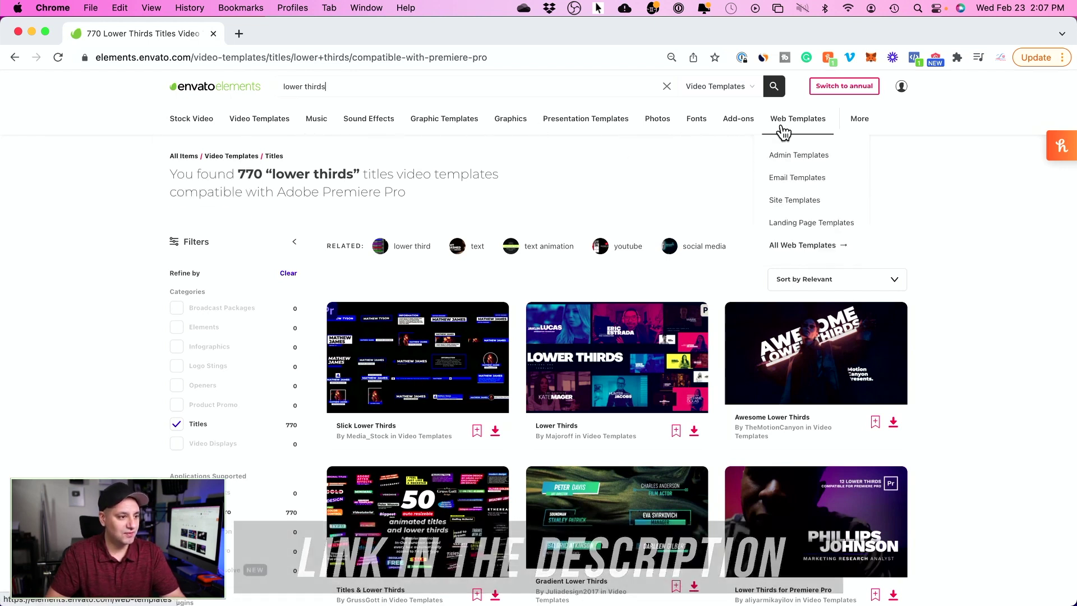
{"action": "mouse_move", "coordinate": [378, 130]}
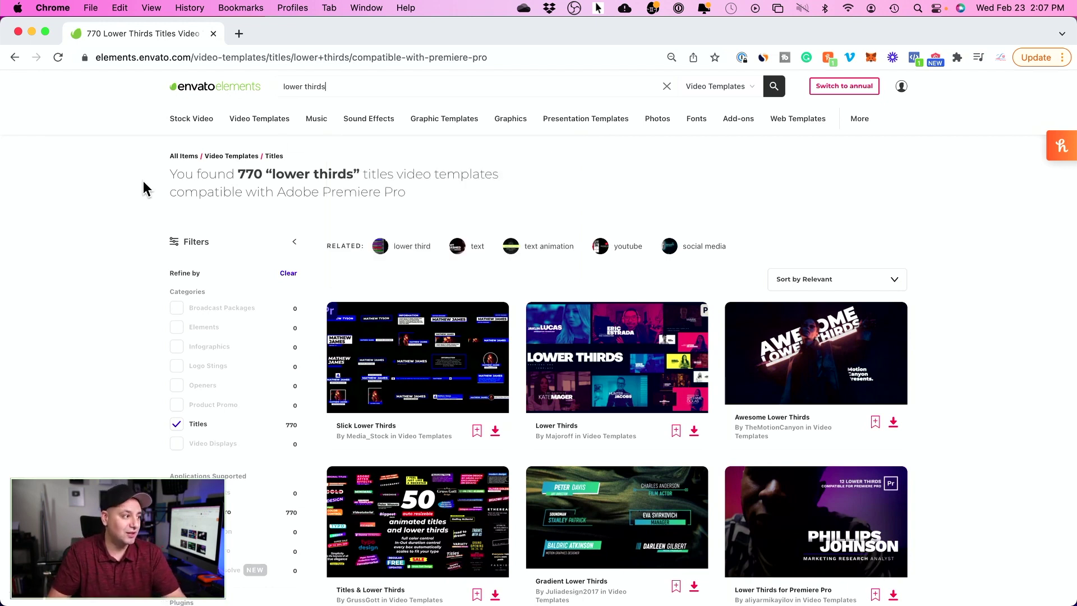
{"action": "scroll", "coordinate": [973, 275], "scroll_direction": "down", "scroll_amount": 2}
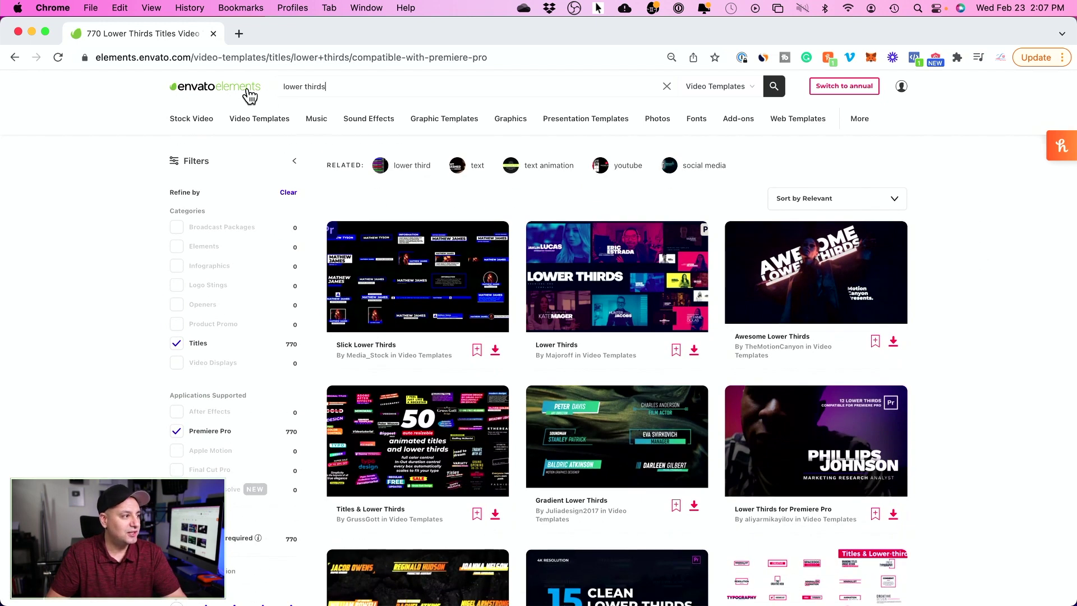
{"action": "left_click", "coordinate": [330, 91]}
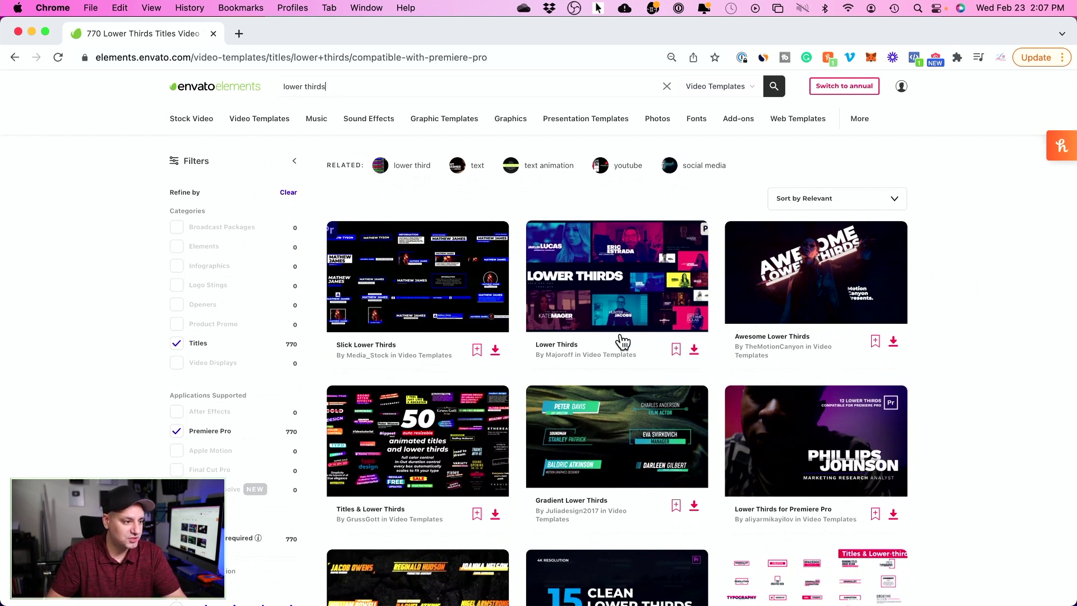
{"action": "scroll", "coordinate": [1058, 344], "scroll_direction": "down", "scroll_amount": 3}
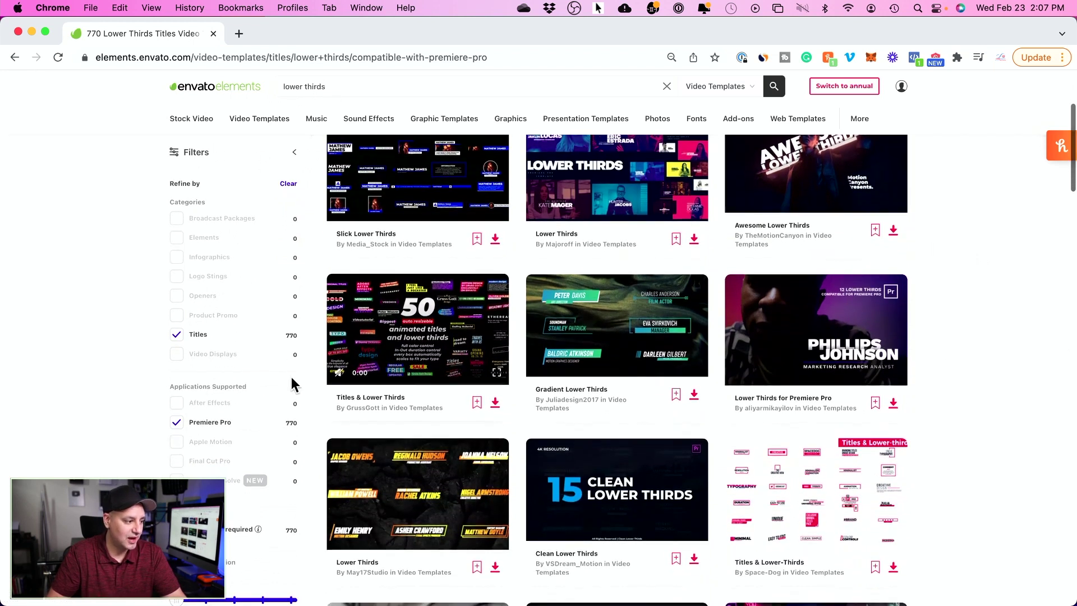
{"action": "scroll", "coordinate": [197, 416], "scroll_direction": "down", "scroll_amount": 1}
{"action": "left_click", "coordinate": [178, 425]}
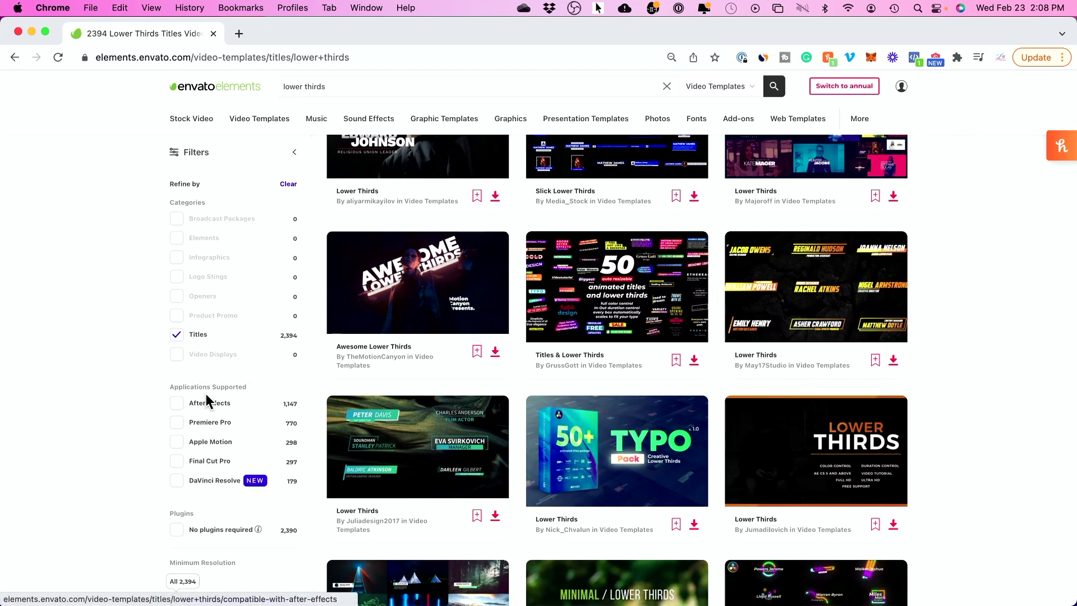
{"action": "left_click", "coordinate": [177, 423]}
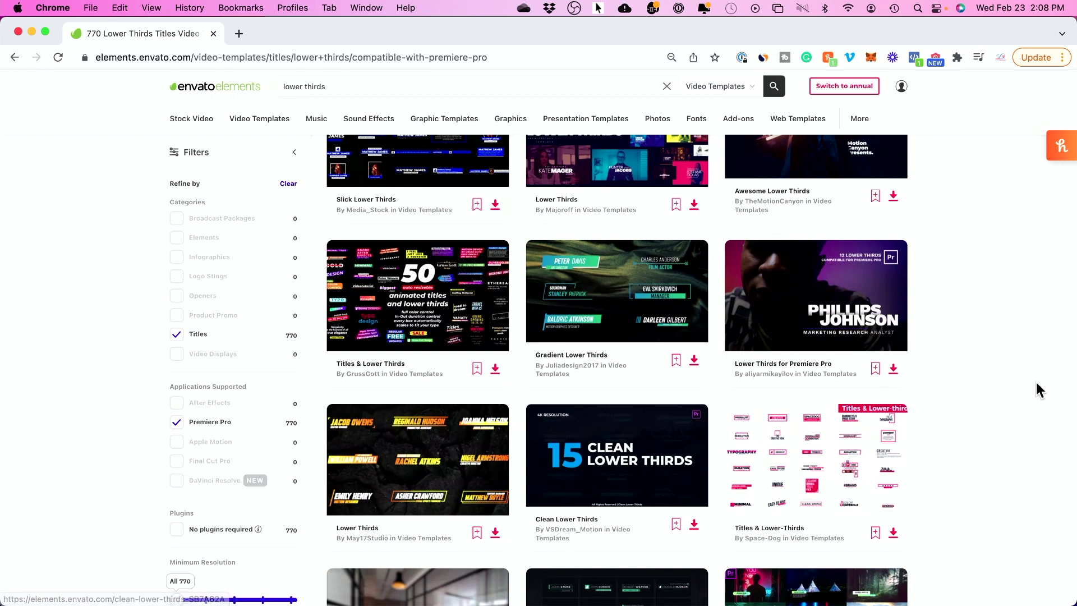
{"action": "scroll", "coordinate": [921, 376], "scroll_direction": "up", "scroll_amount": 3}
{"action": "scroll", "coordinate": [921, 384], "scroll_direction": "down", "scroll_amount": 1}
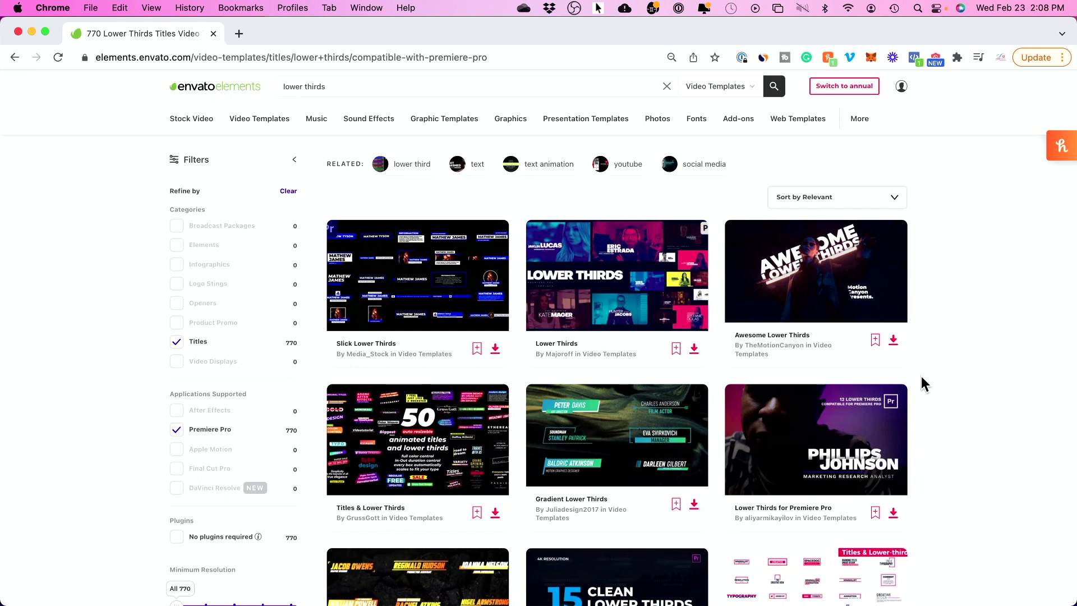
{"action": "scroll", "coordinate": [924, 375], "scroll_direction": "down", "scroll_amount": 1}
{"action": "mouse_move", "coordinate": [400, 263]}
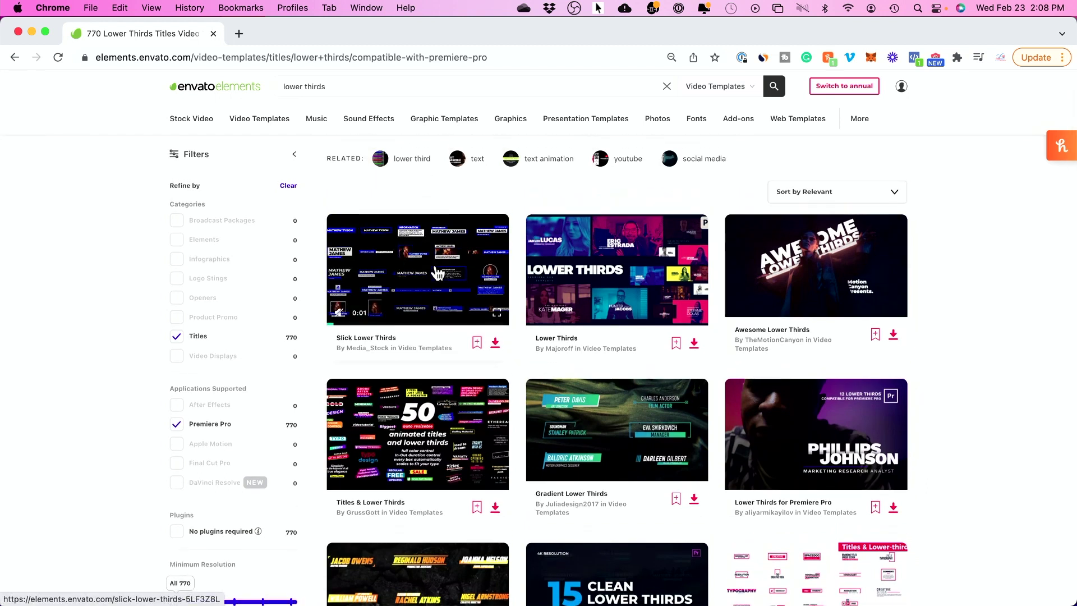
- Open the Slick Lower Thirds template page, preview it, and download its zip file
{"action": "left_click", "coordinate": [397, 263]}
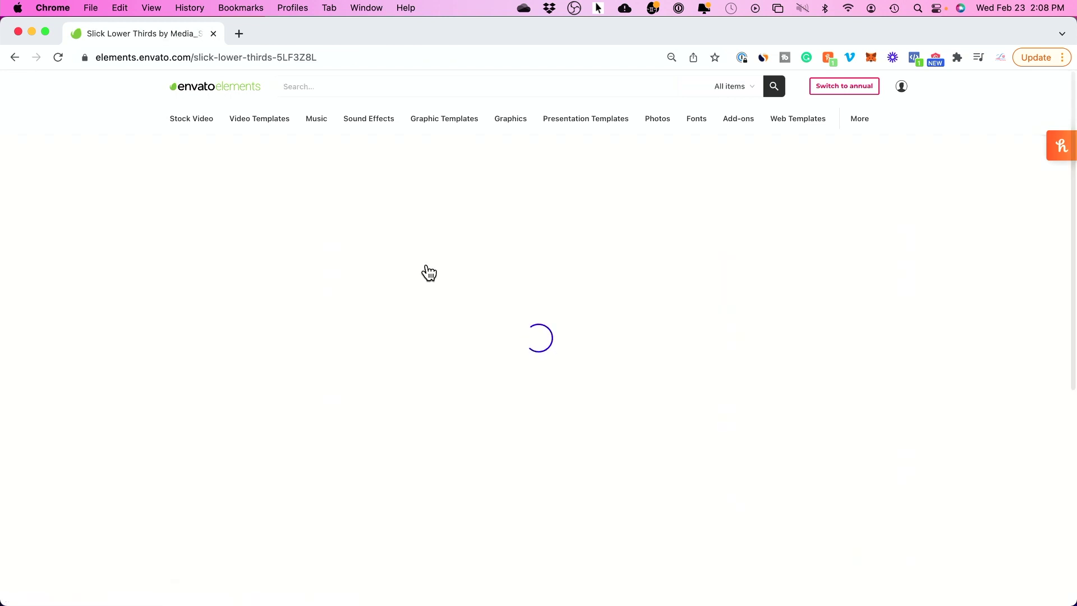
{"action": "left_click", "coordinate": [187, 430]}
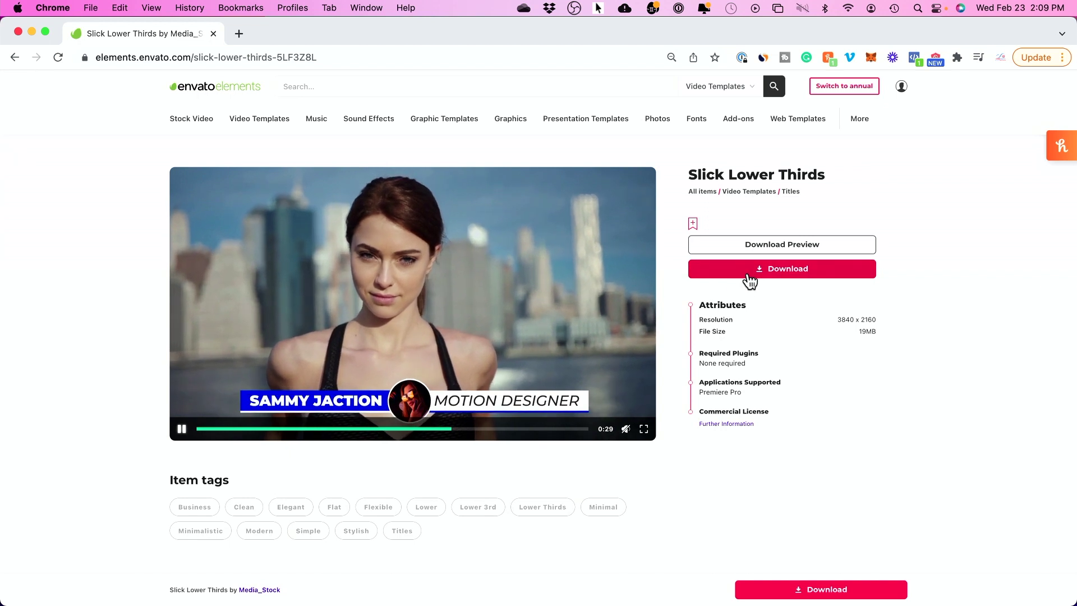
{"action": "left_click", "coordinate": [751, 280]}
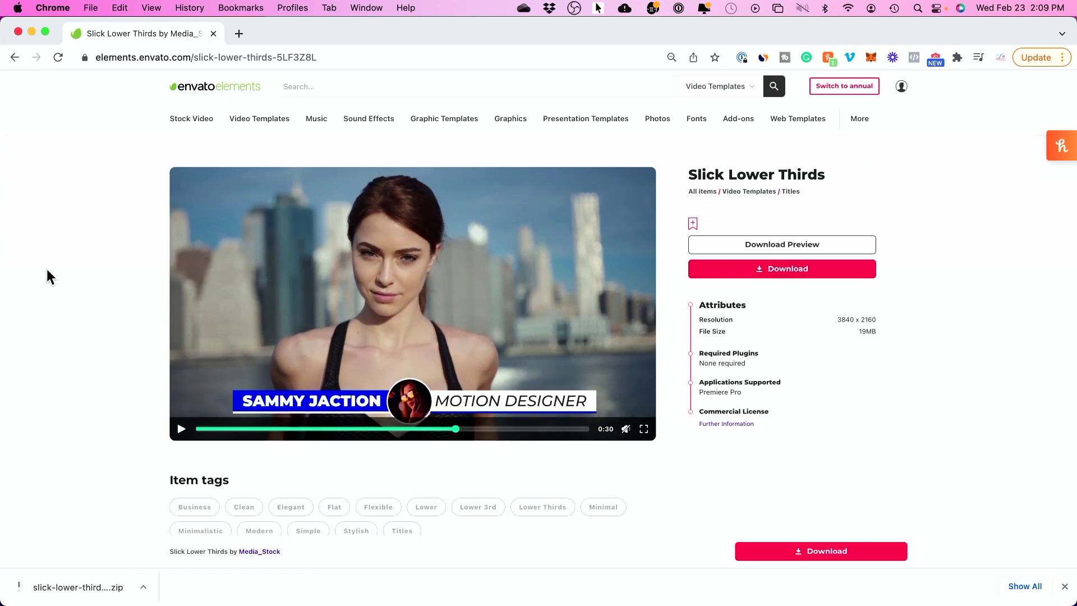
{"action": "key", "text": "super+Tab"}
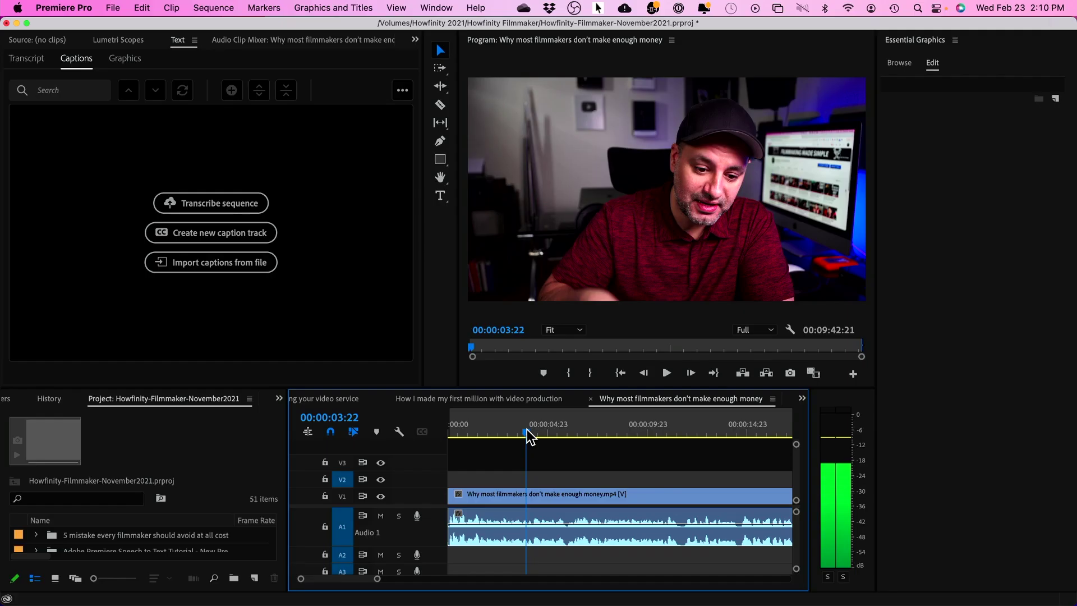
- Scrub the talking-head sequence back toward its opening seconds
{"action": "left_click_drag", "start_coordinate": [528, 432], "coordinate": [562, 432]}
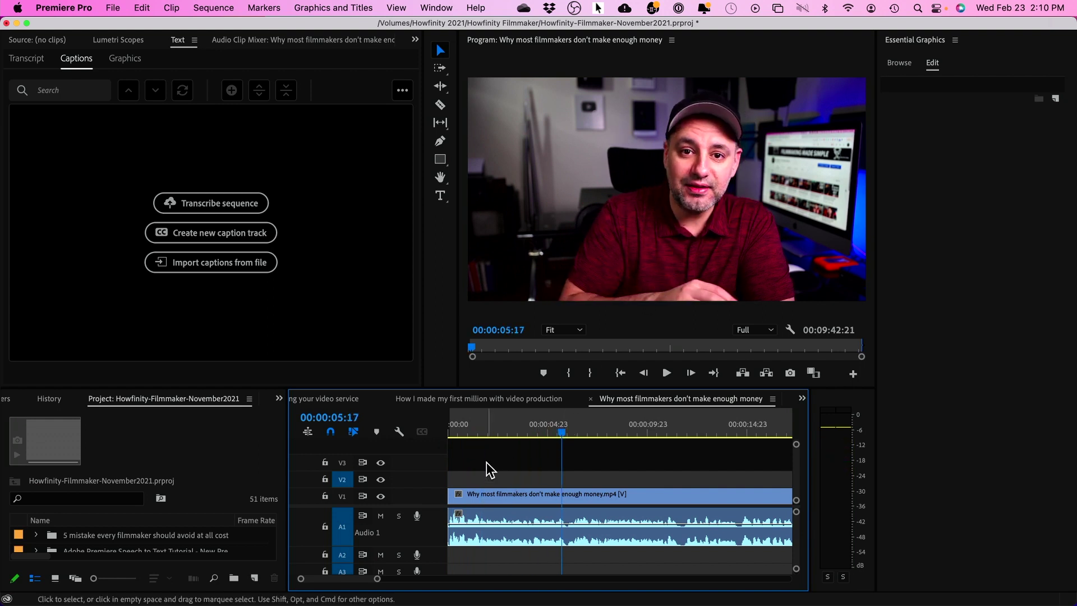
{"action": "left_click_drag", "start_coordinate": [560, 426], "coordinate": [473, 437]}
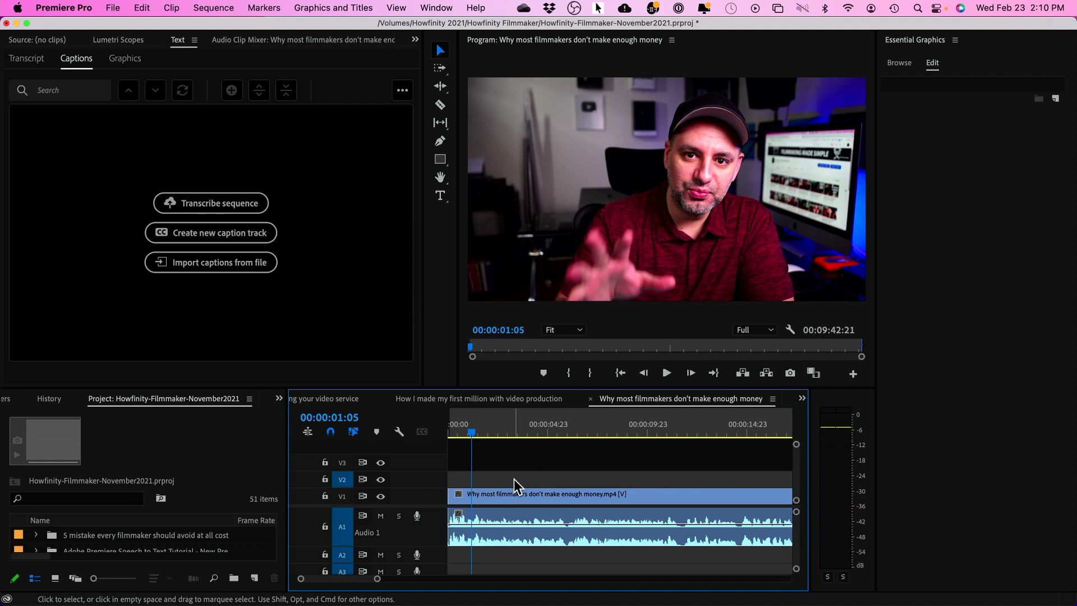
{"action": "key", "text": "super+Tab"}
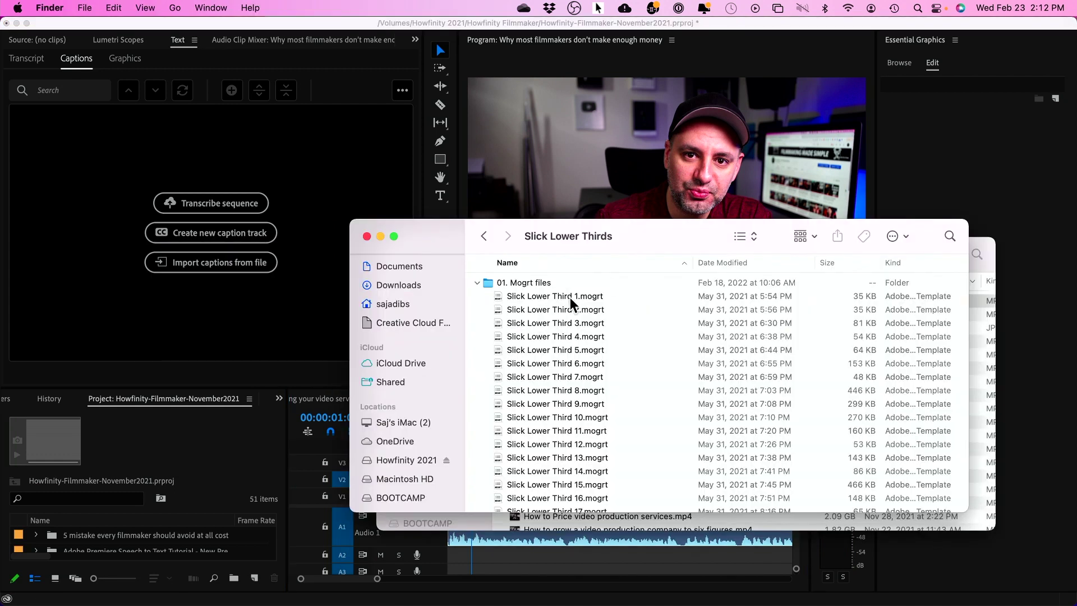
{"action": "left_click", "coordinate": [584, 297]}
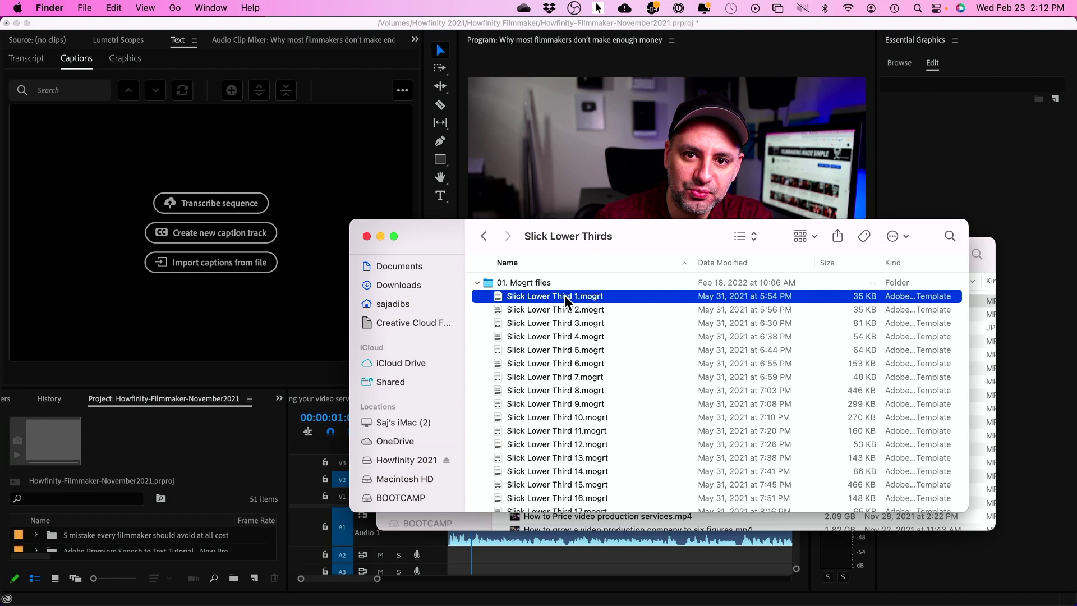
{"action": "scroll", "coordinate": [538, 296], "scroll_direction": "up", "scroll_amount": 2}
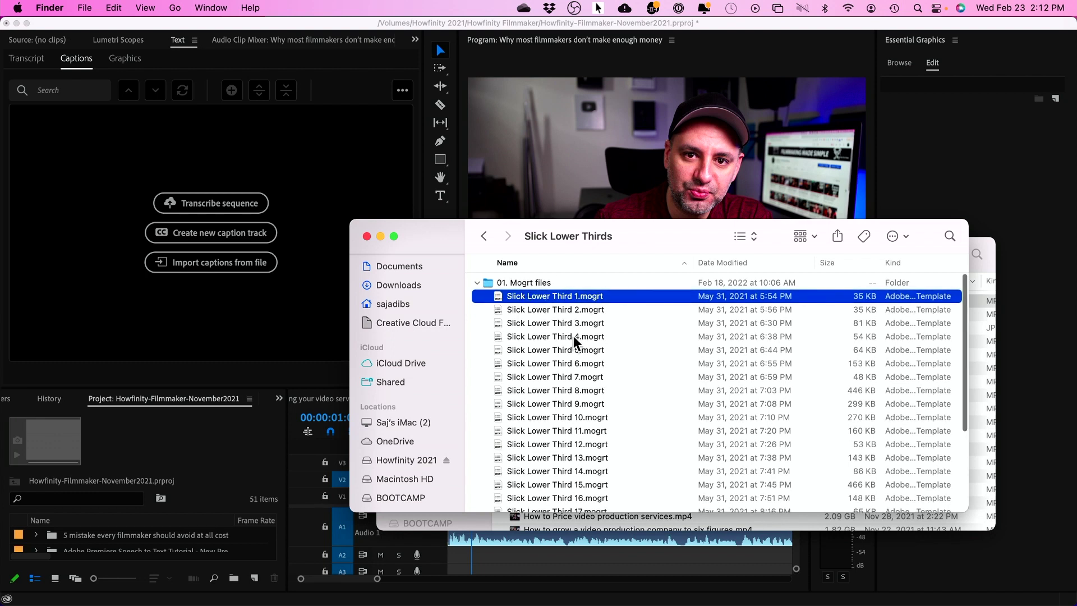
{"action": "scroll", "coordinate": [581, 438], "scroll_direction": "down", "scroll_amount": 5}
{"action": "left_click", "coordinate": [580, 472]}
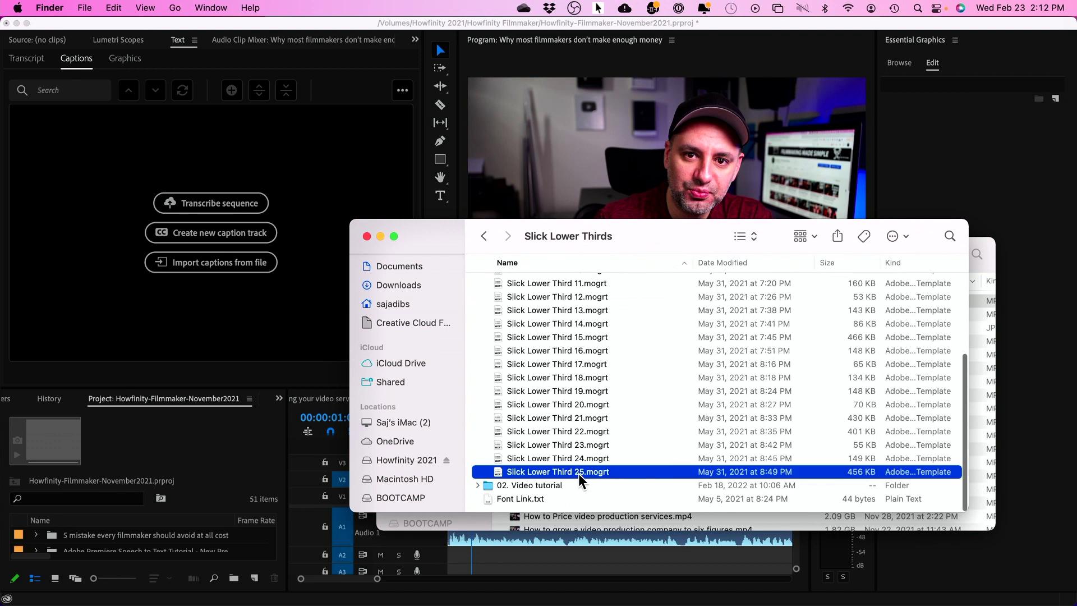
{"action": "scroll", "coordinate": [580, 480], "scroll_direction": "up", "scroll_amount": 5}
{"action": "left_click", "coordinate": [583, 297]}
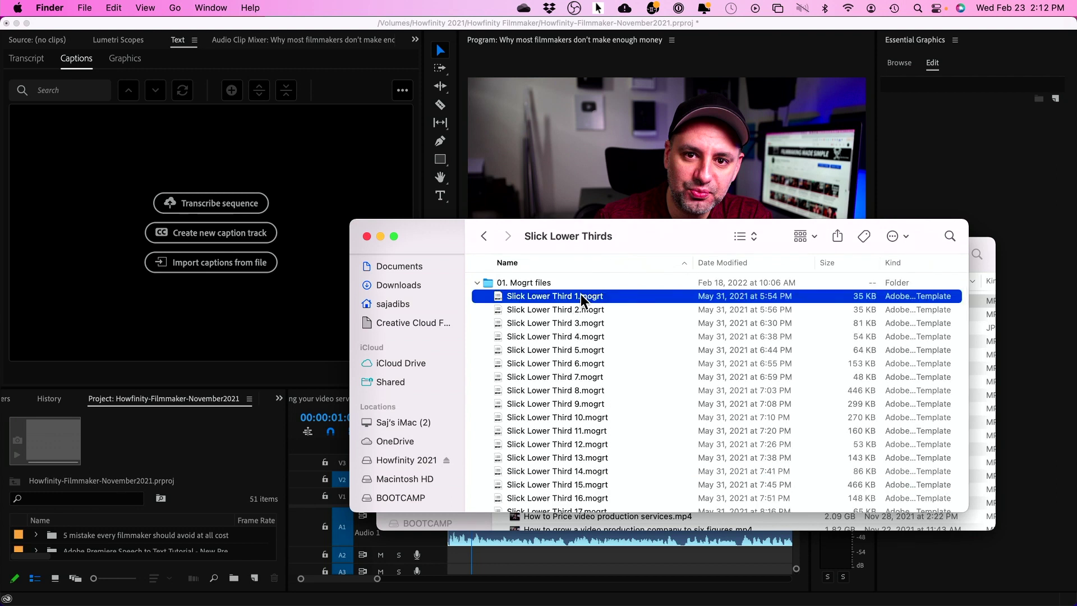
{"action": "left_click", "coordinate": [1035, 171]}
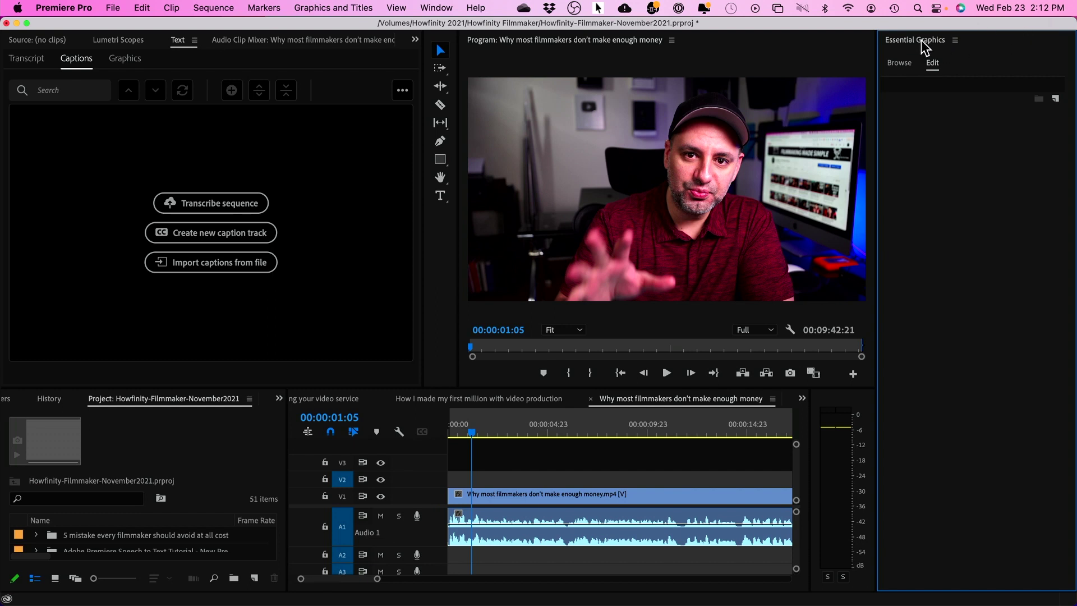
- Switch to the Graphics workspace and browse My Templates in Essential Graphics
{"action": "left_click", "coordinate": [333, 8]}
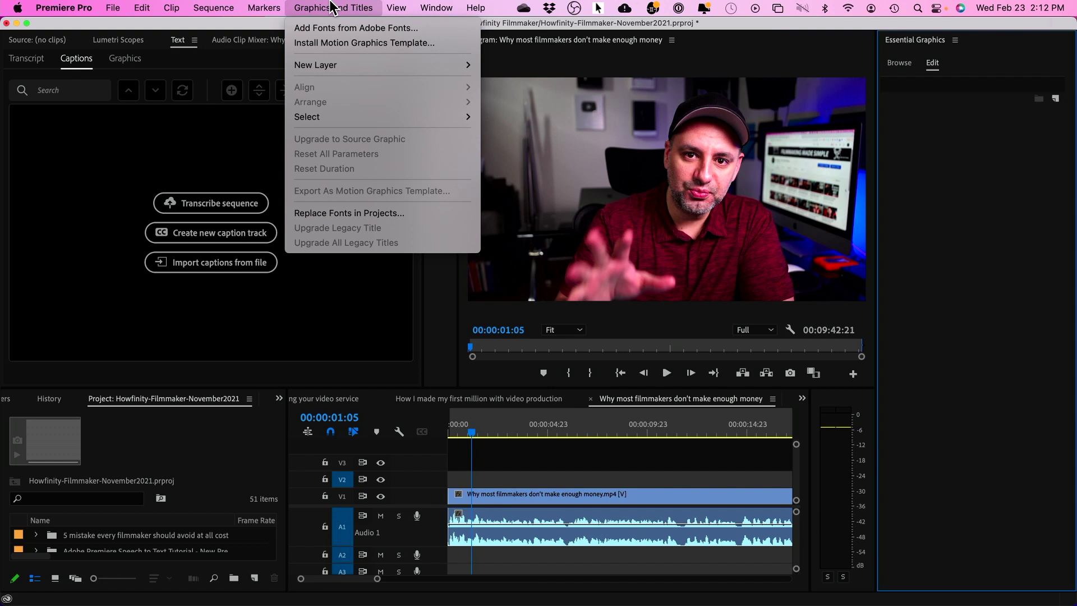
{"action": "mouse_move", "coordinate": [442, 8]}
{"action": "mouse_move", "coordinate": [455, 32]}
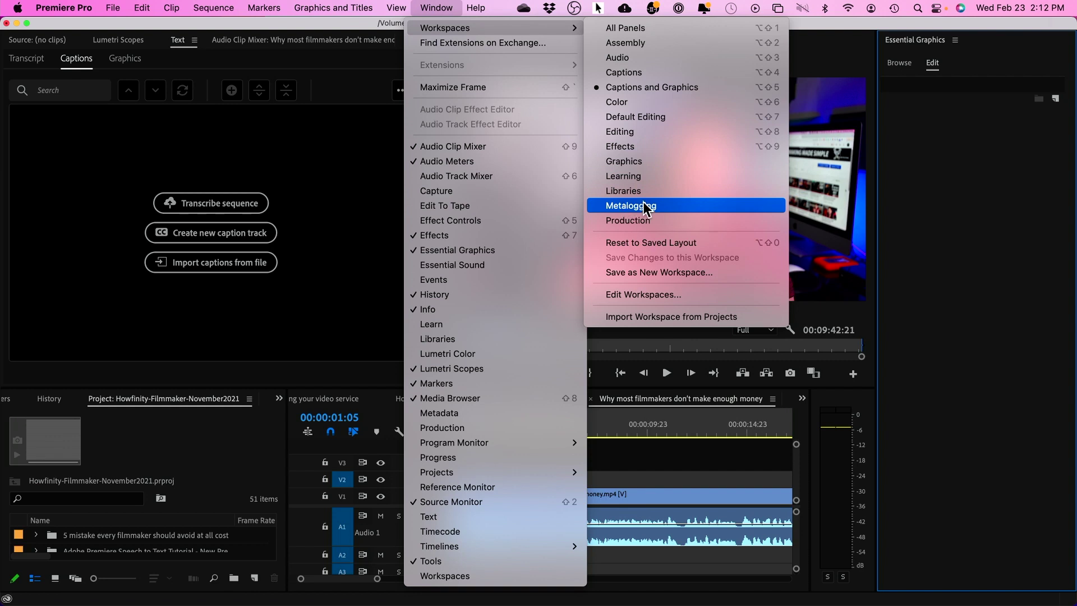
{"action": "left_click", "coordinate": [648, 160]}
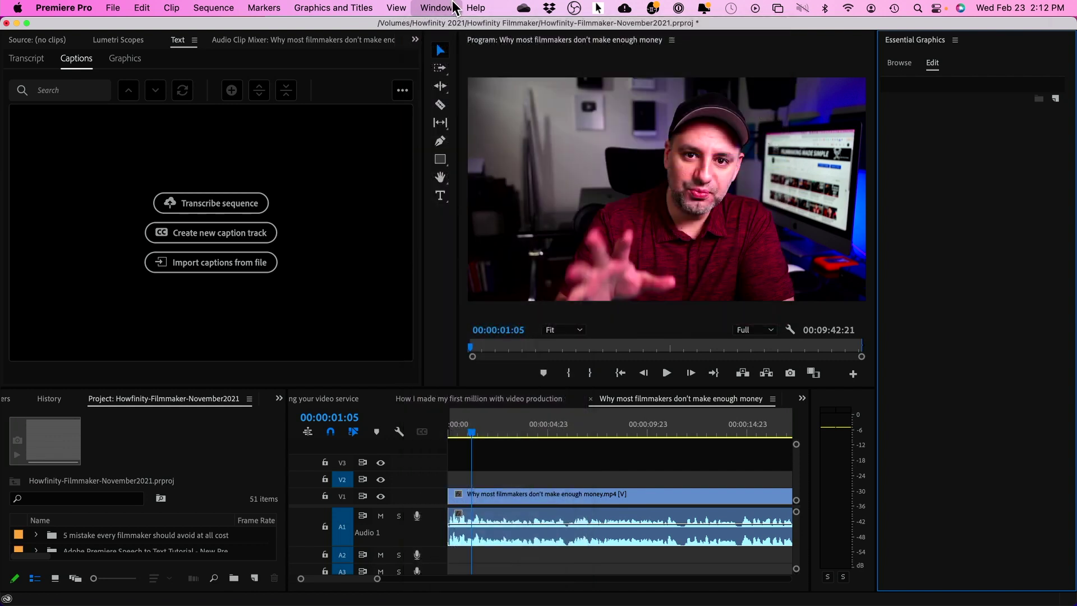
{"action": "left_click", "coordinate": [863, 91]}
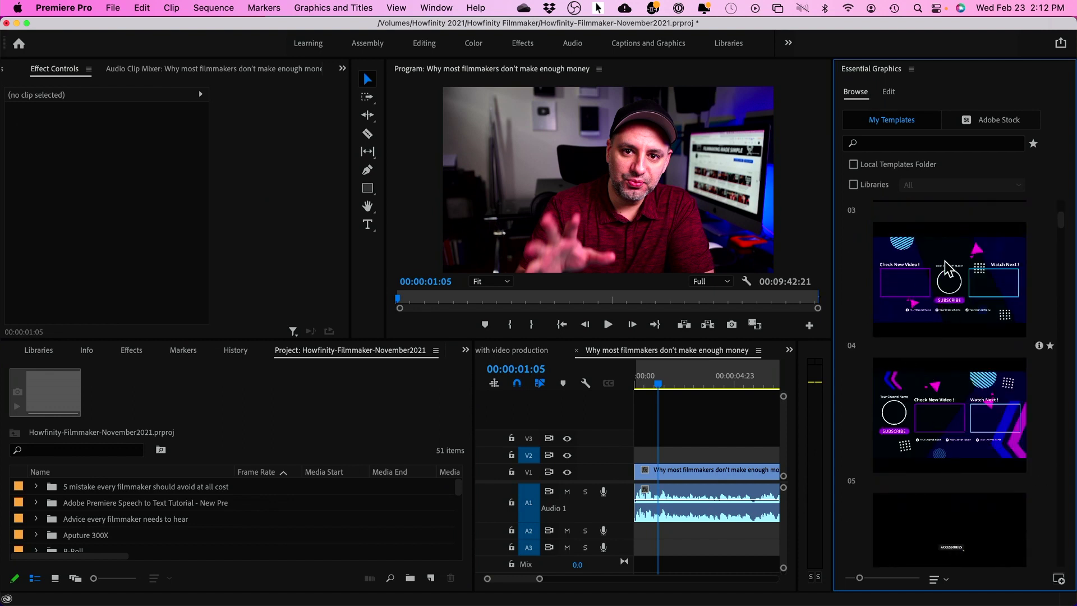
{"action": "scroll", "coordinate": [925, 336], "scroll_direction": "down", "scroll_amount": 10}
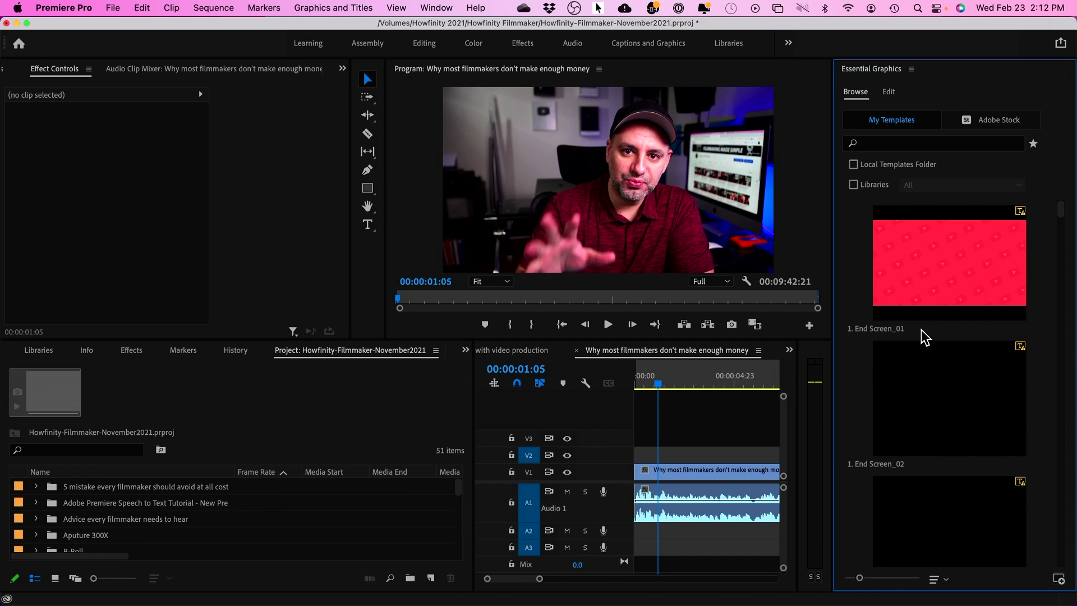
{"action": "scroll", "coordinate": [924, 336], "scroll_direction": "down", "scroll_amount": 10}
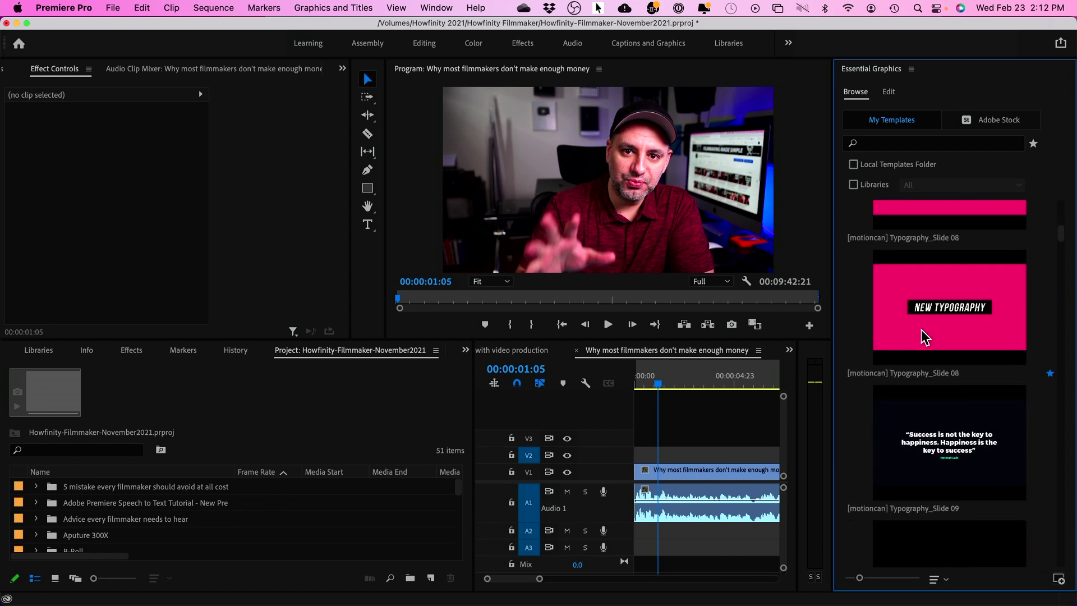
- Install the Slick Lower Thirds .mogrt and place Slick Lower Third 4 on track V2
{"action": "left_click", "coordinate": [1059, 580]}
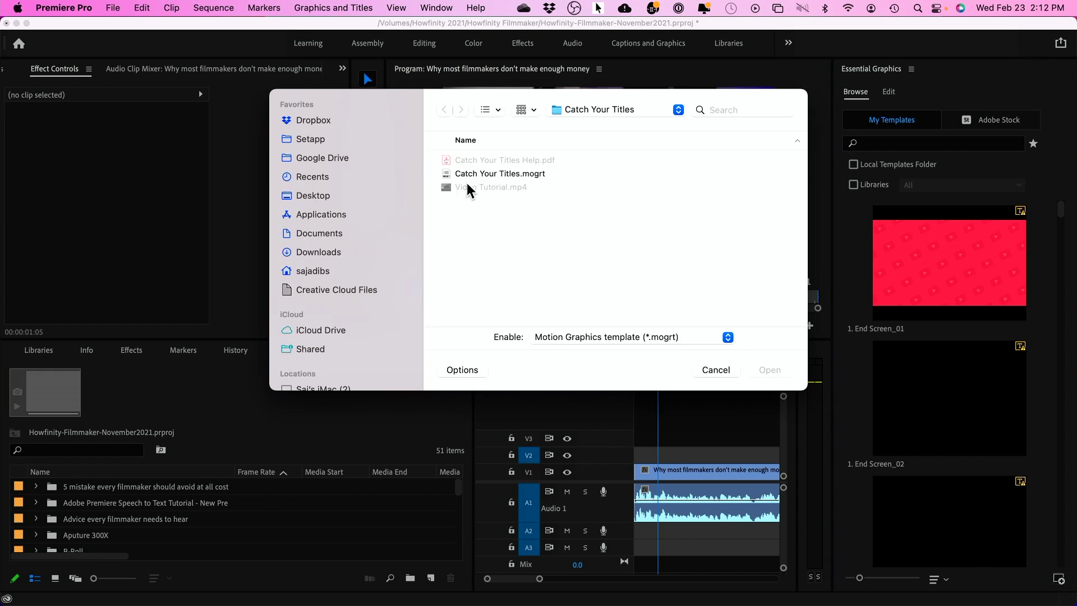
{"action": "left_click", "coordinate": [590, 114]}
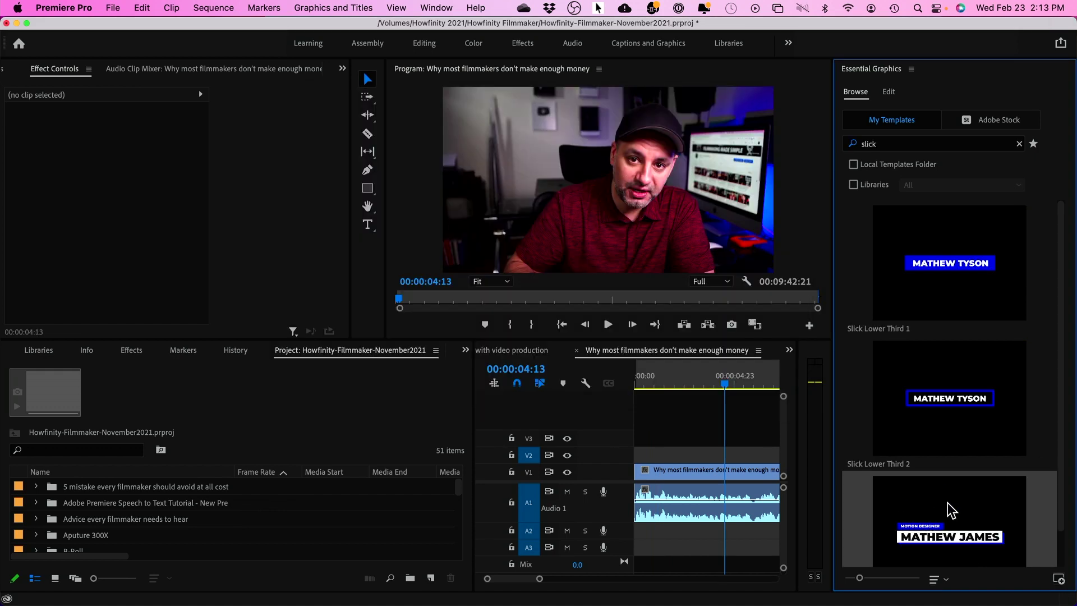
{"action": "left_click_drag", "start_coordinate": [951, 511], "coordinate": [639, 455]}
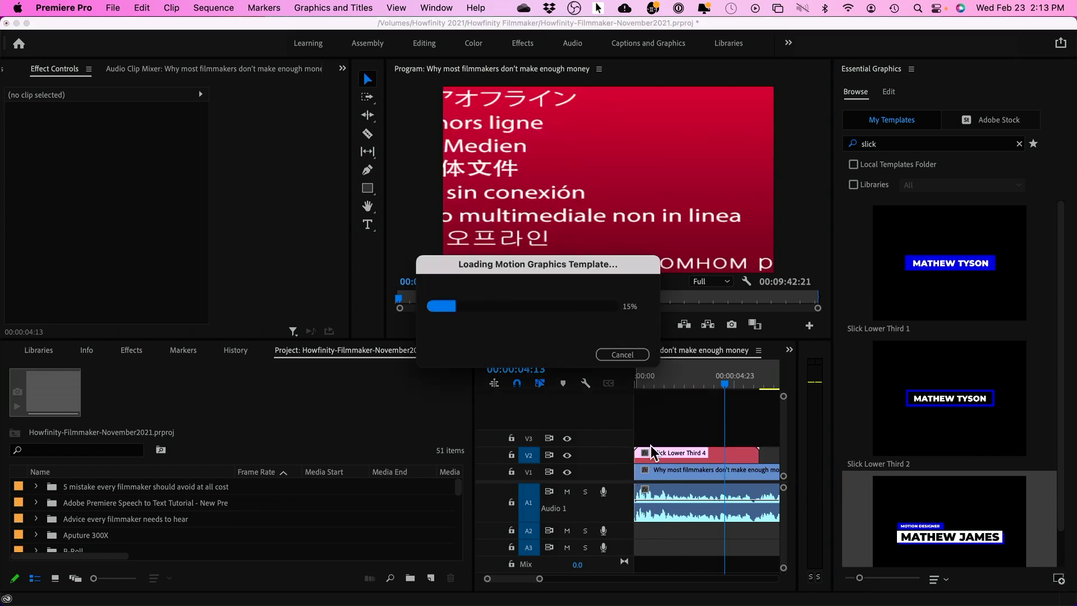
- Scale the lower third to about 41 and move it to position 599, 945, bottom left
{"action": "left_click", "coordinate": [674, 383]}
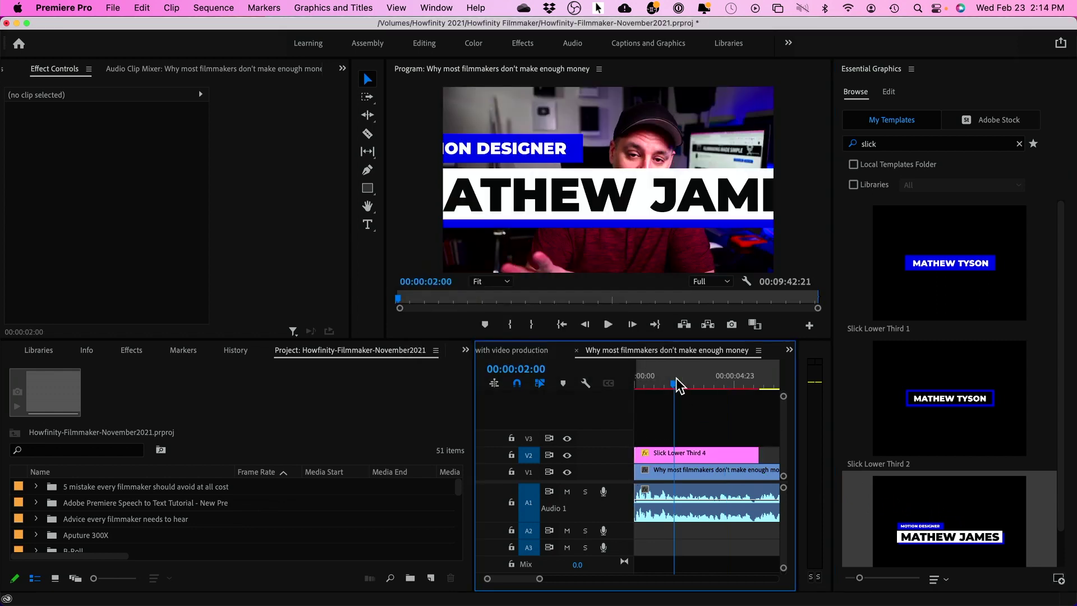
{"action": "left_click", "coordinate": [683, 457]}
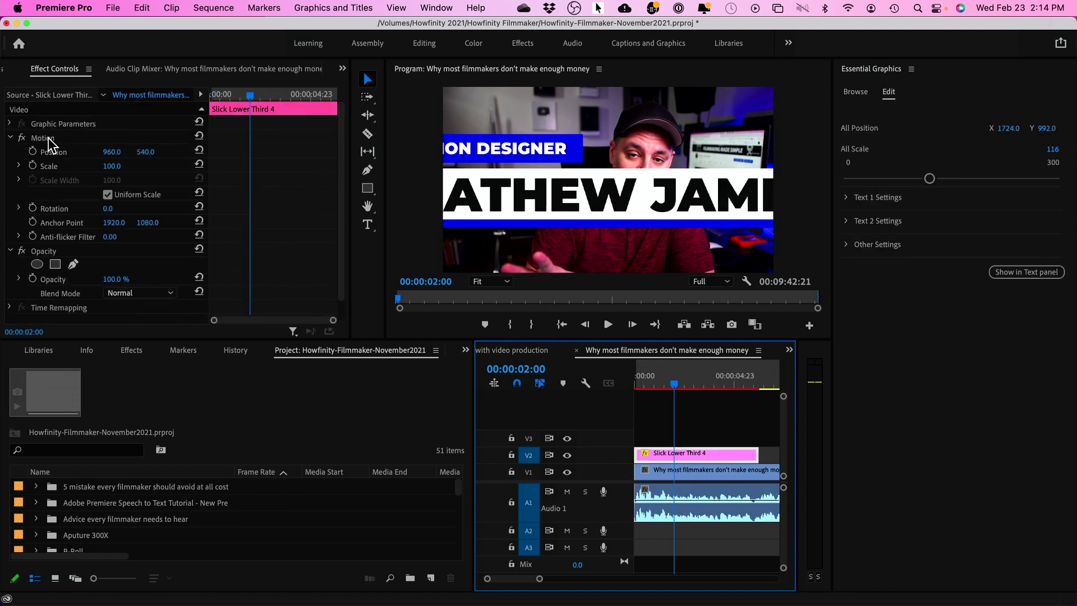
{"action": "left_click", "coordinate": [112, 166]}
{"action": "type", "text": "40"}
{"action": "key", "text": "Return"}
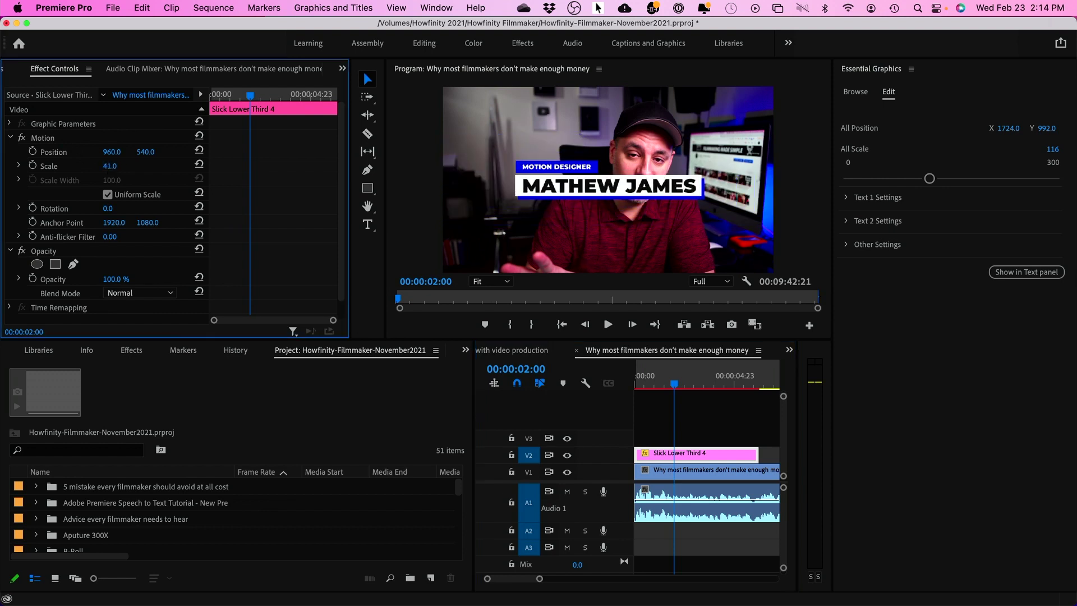
{"action": "left_click_drag", "start_coordinate": [109, 166], "coordinate": [50, 154]}
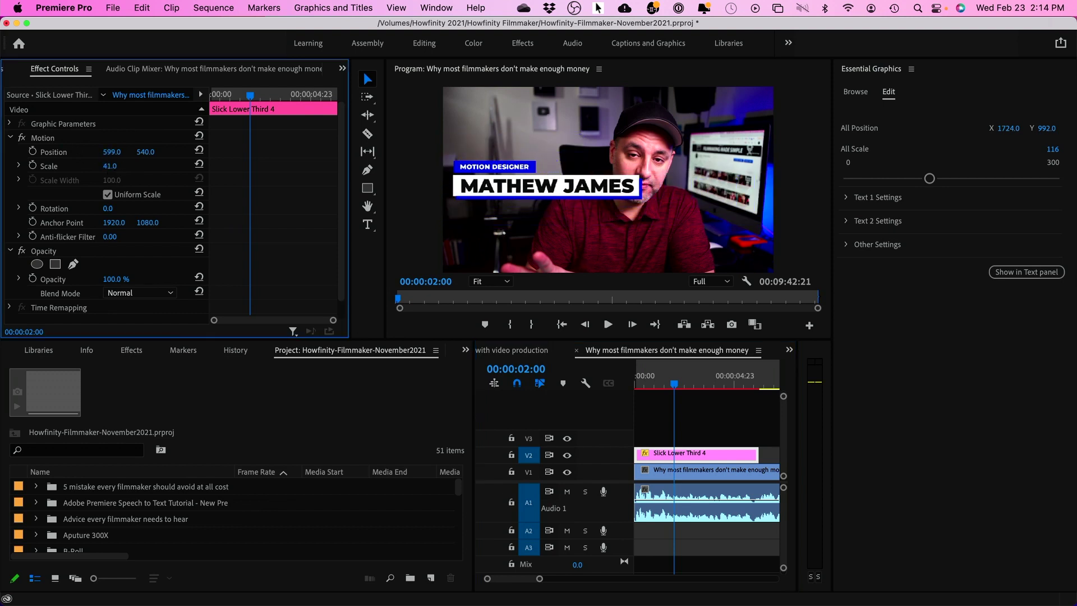
{"action": "left_click_drag", "start_coordinate": [143, 156], "coordinate": [100, 166]}
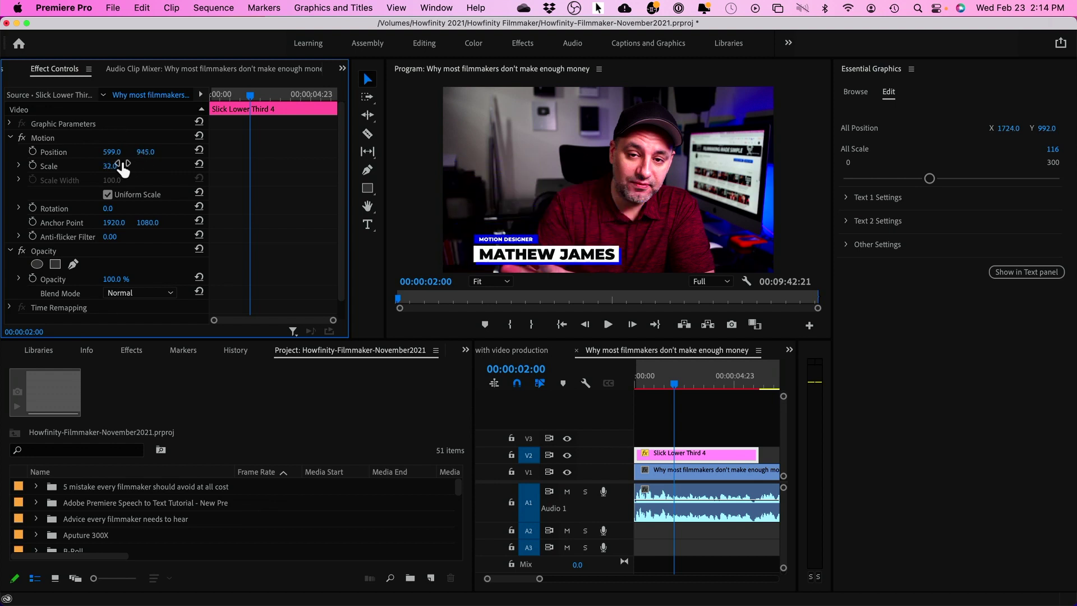
{"action": "left_click_drag", "start_coordinate": [654, 387], "coordinate": [628, 385]}
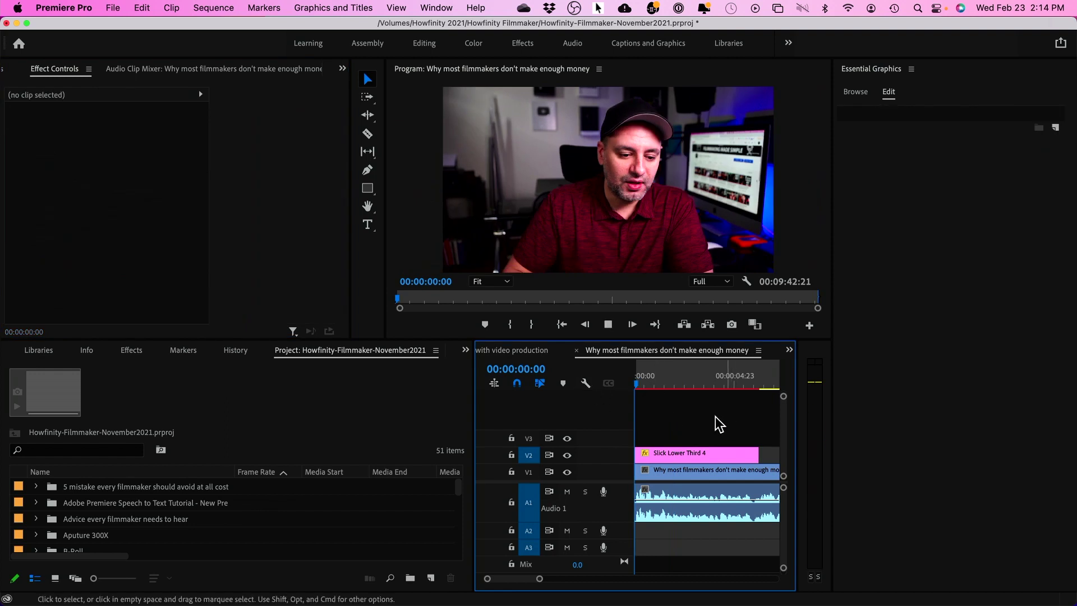
- Play the opening to check the smaller lower third, then select it at 00:00:02:08
{"action": "key", "text": "space"}
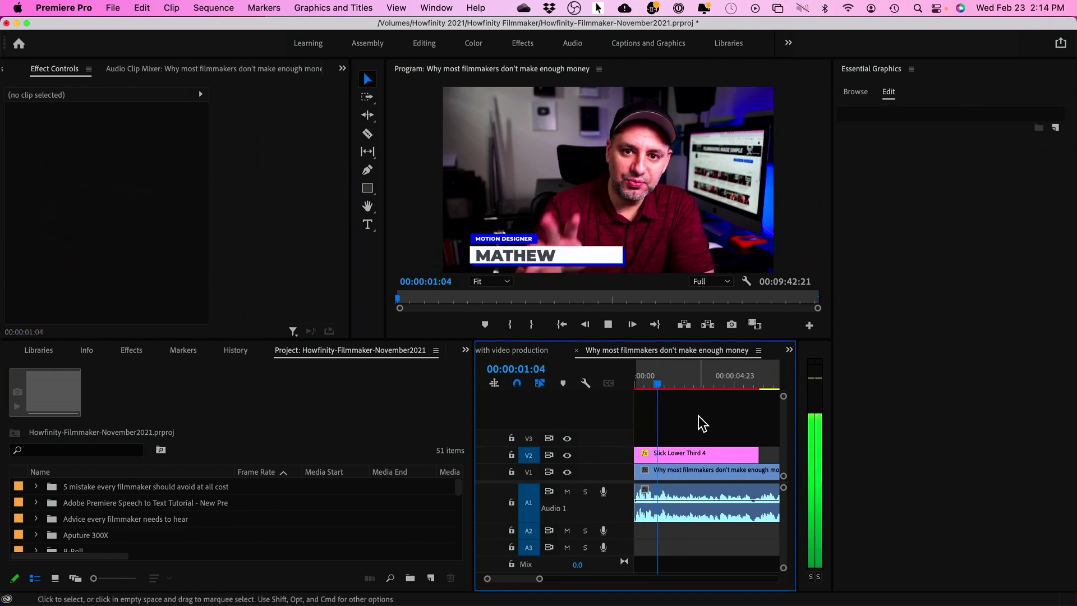
{"action": "key", "text": "space"}
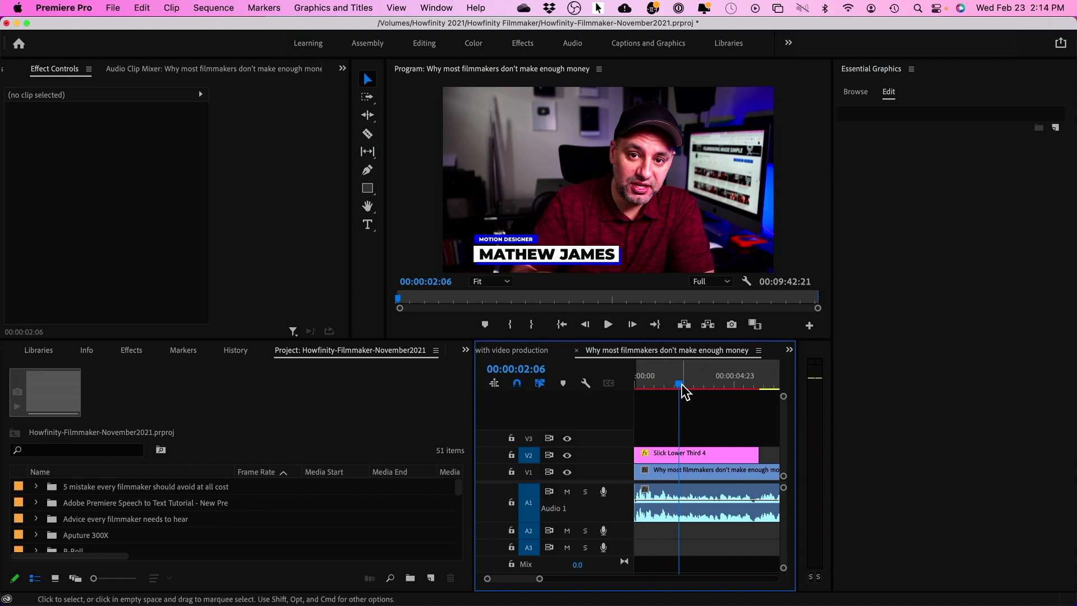
{"action": "left_click", "coordinate": [652, 385]}
{"action": "left_click", "coordinate": [680, 384]}
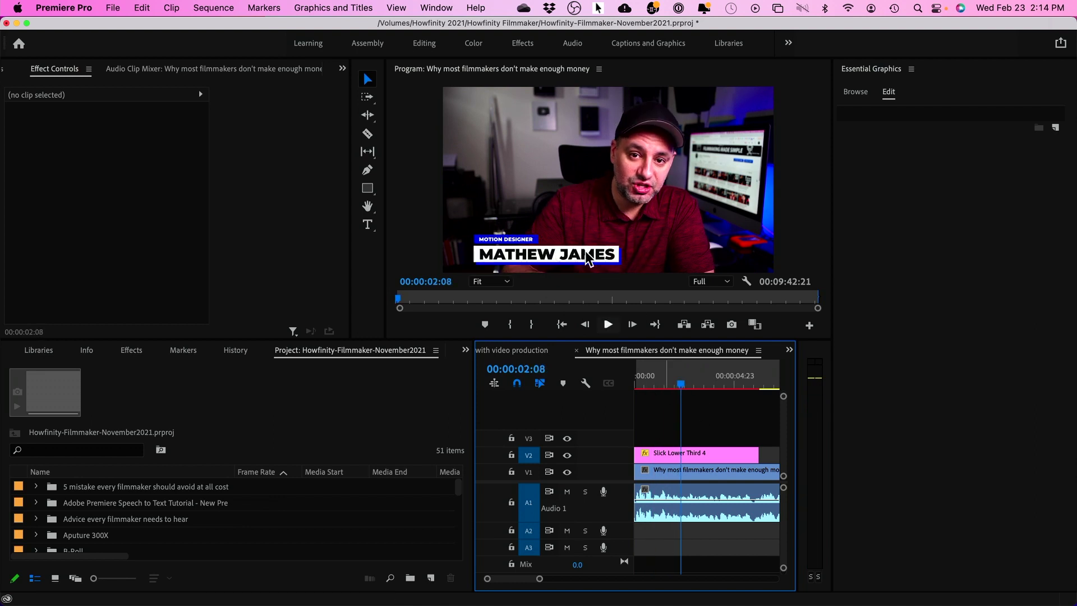
{"action": "left_click", "coordinate": [684, 453]}
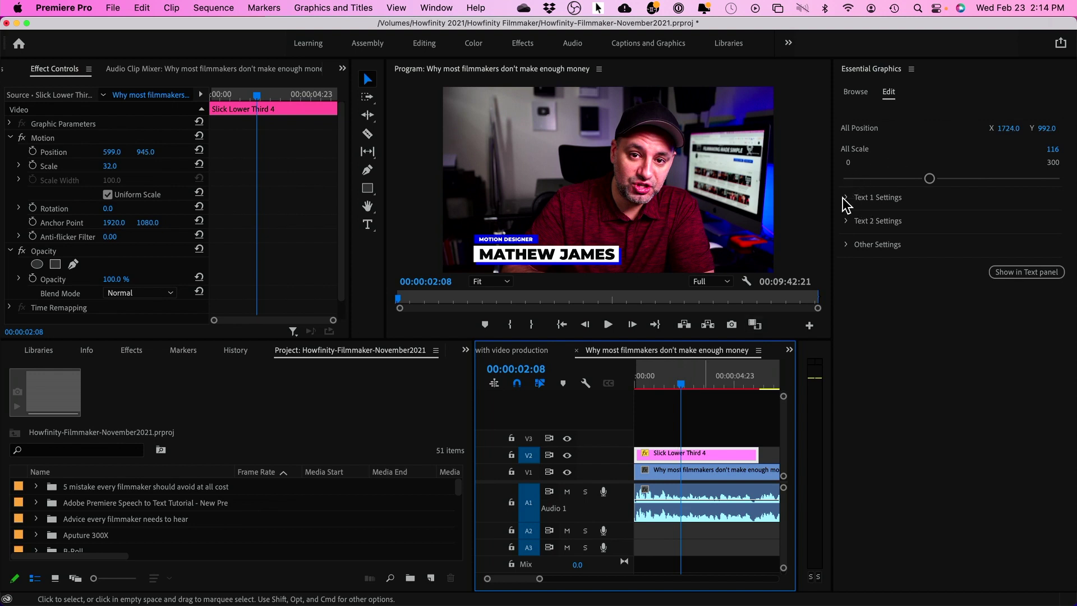
- Change the first text line to 'director' in All Caps with a larger font size
{"action": "left_click", "coordinate": [850, 210]}
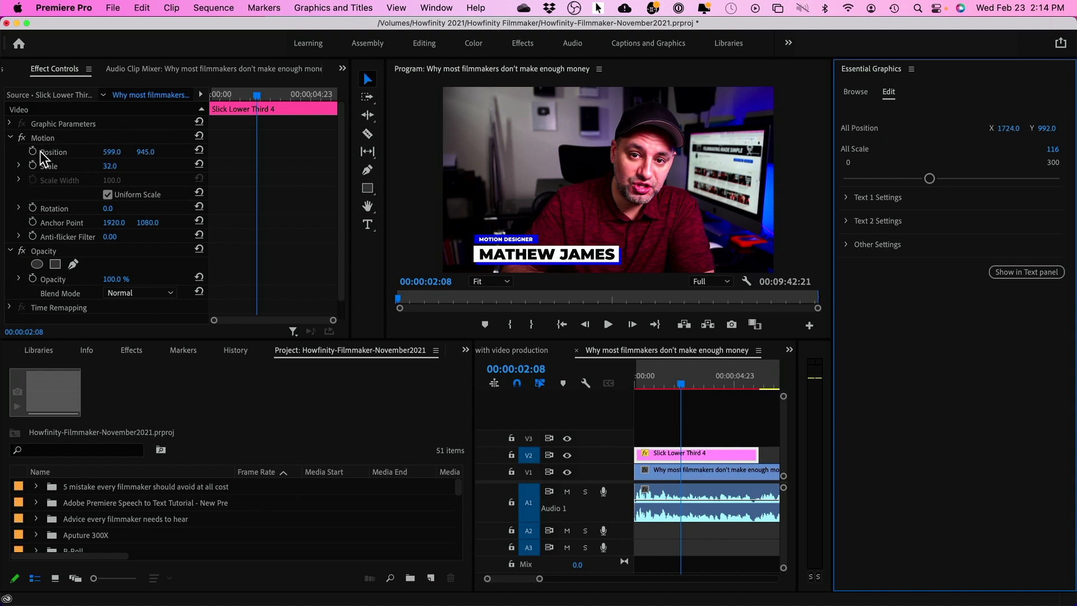
{"action": "left_click", "coordinate": [846, 198]}
{"action": "left_click", "coordinate": [876, 239]}
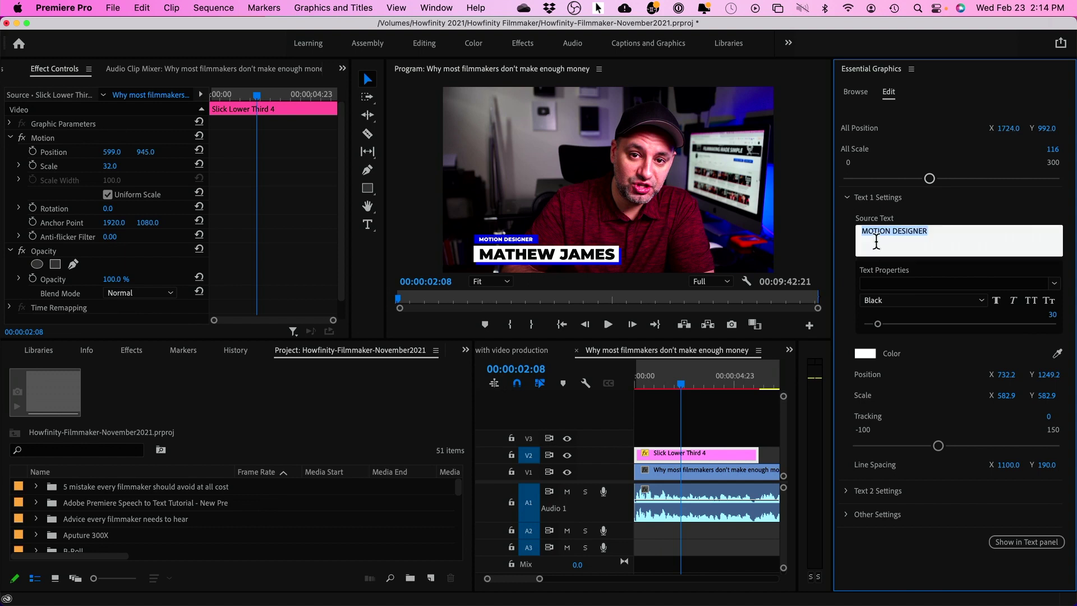
{"action": "type", "text": "direc"}
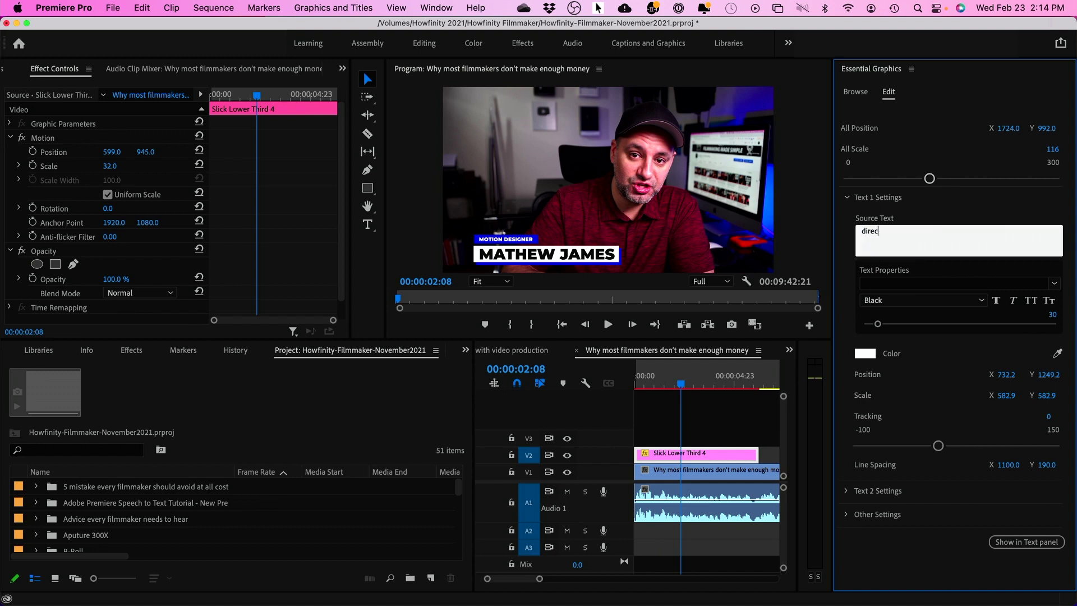
{"action": "type", "text": "tor"}
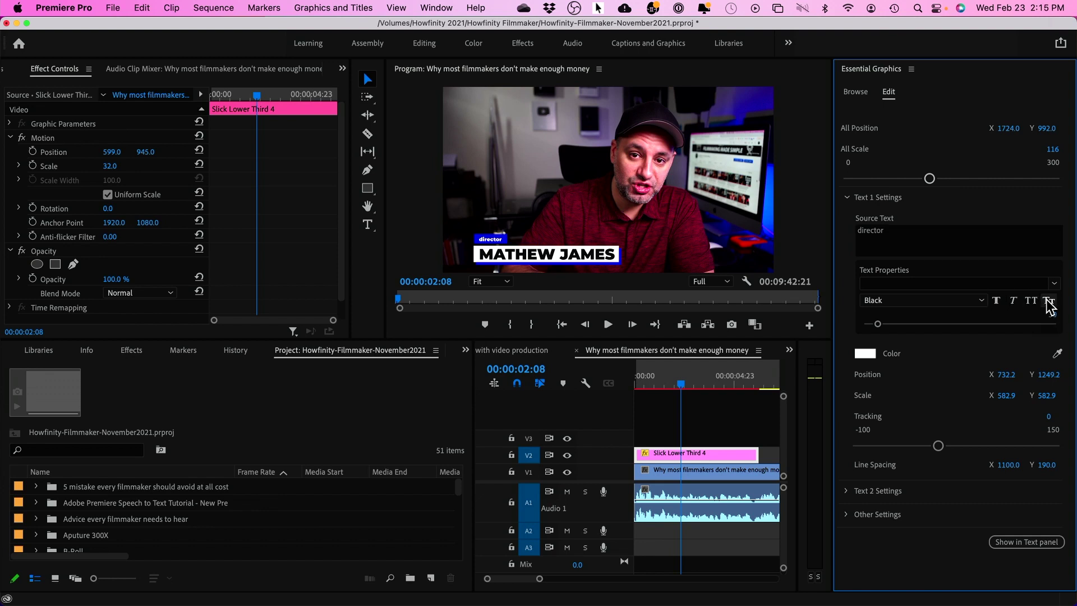
{"action": "left_click", "coordinate": [1038, 301]}
{"action": "mouse_move", "coordinate": [878, 326]}
{"action": "left_mouse_down"}
{"action": "mouse_move", "coordinate": [894, 326]}
{"action": "mouse_move", "coordinate": [884, 326]}
{"action": "left_mouse_up"}
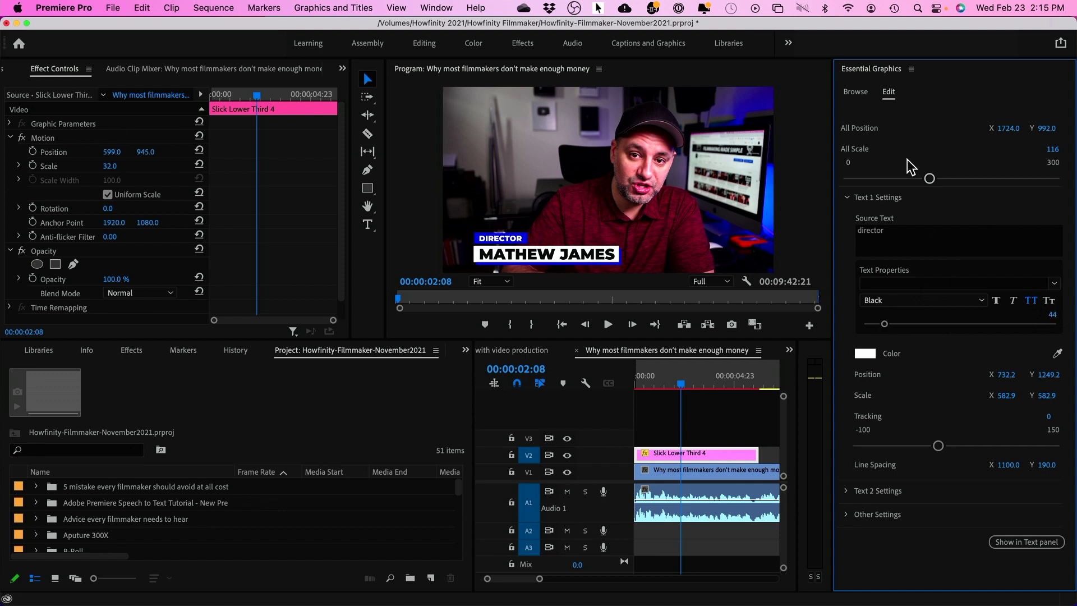
- Replace the second line's placeholder with the presenter's name set in small caps
{"action": "left_click", "coordinate": [846, 490]}
{"action": "left_click", "coordinate": [914, 533]}
{"action": "type", "text": "saj adibs"}
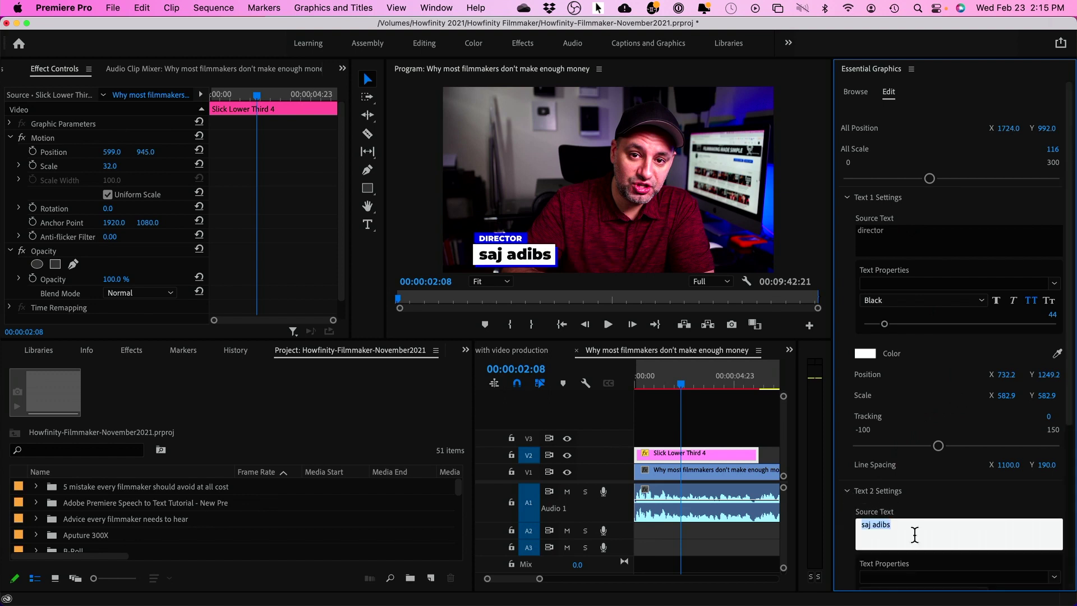
{"action": "scroll", "coordinate": [916, 537], "scroll_direction": "down", "scroll_amount": 2}
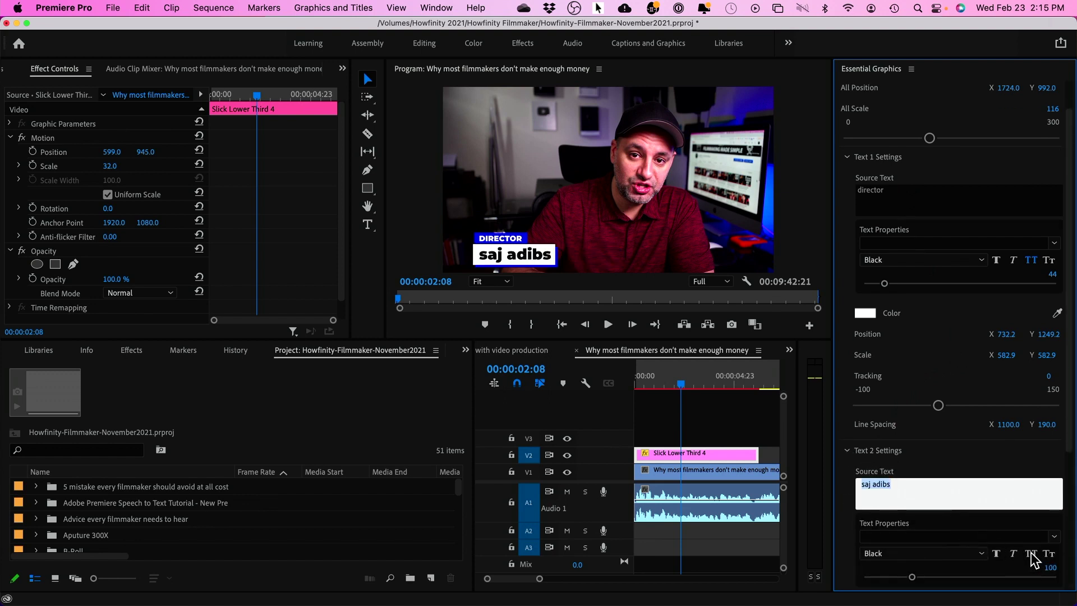
{"action": "left_click", "coordinate": [1049, 554]}
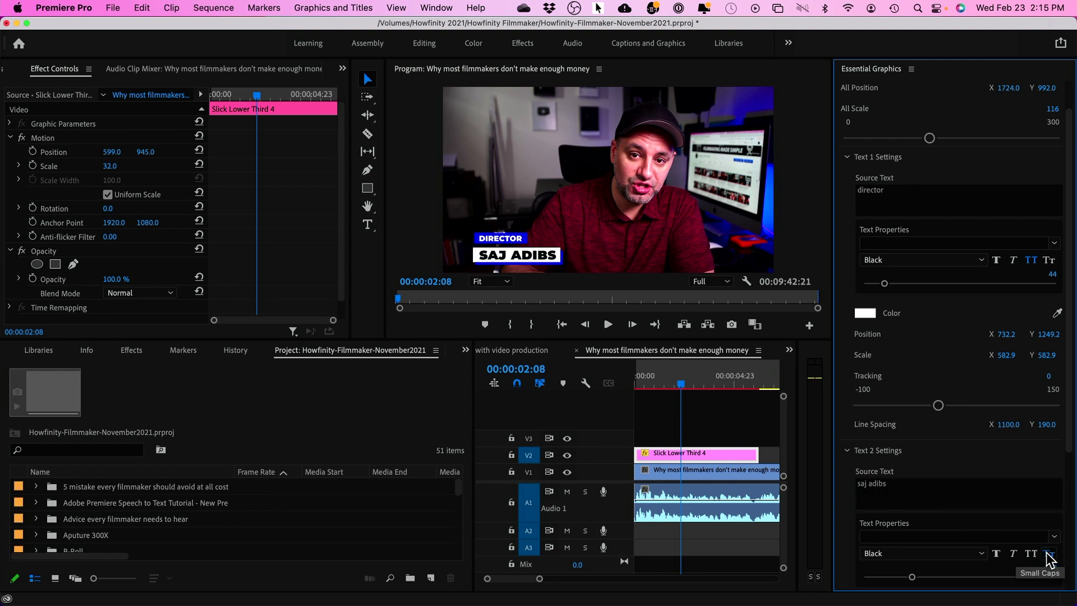
{"action": "left_click", "coordinate": [634, 381]}
- Play the opening to review the finished lower third, then switch to Chrome
{"action": "left_click", "coordinate": [715, 412]}
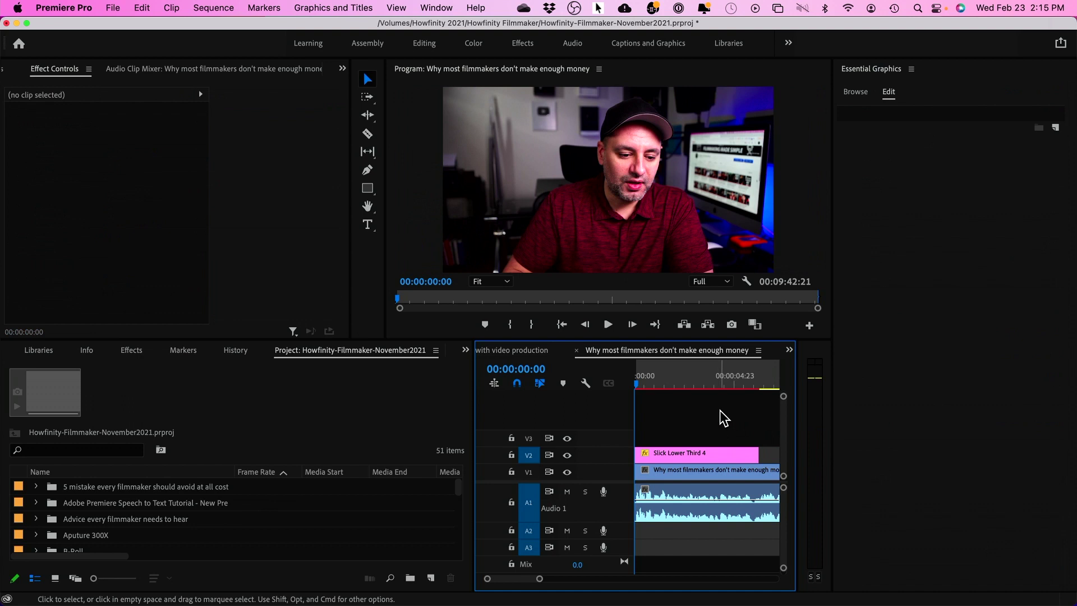
{"action": "key", "text": "space"}
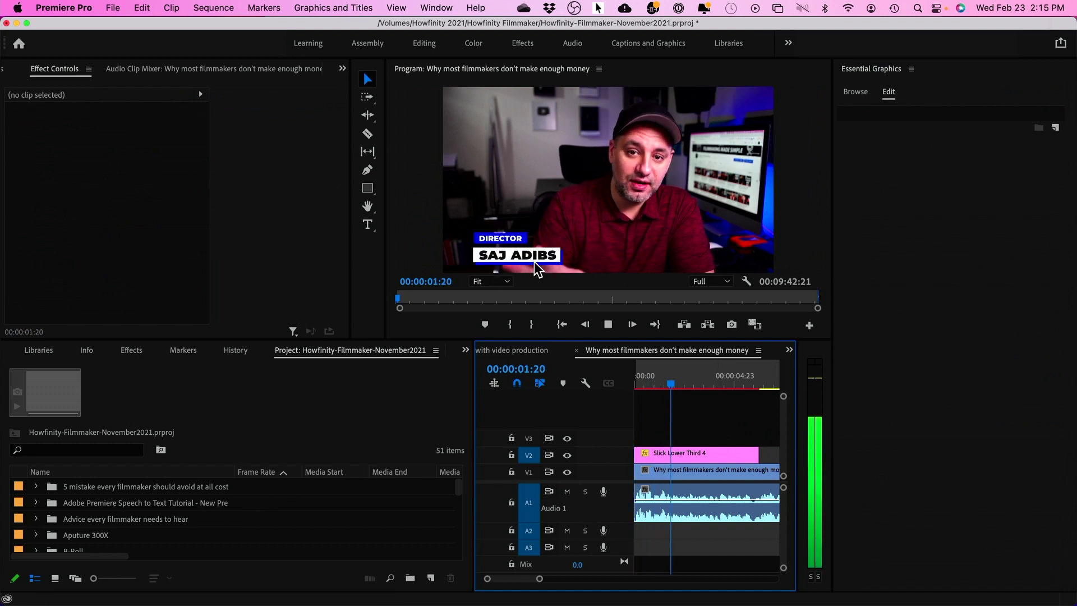
{"action": "key", "text": "space"}
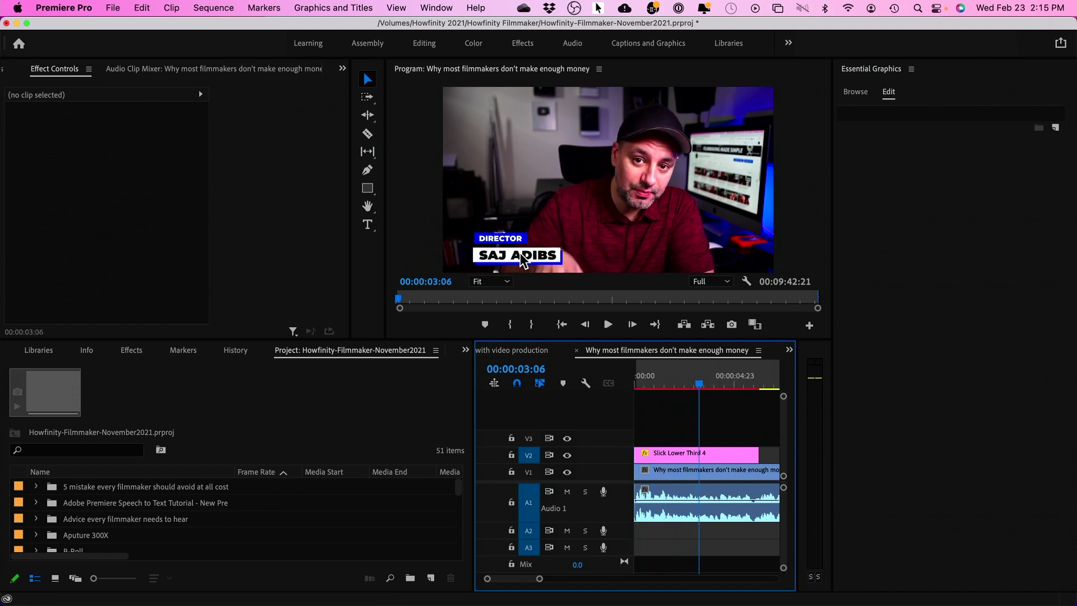
{"action": "key", "text": "super+Tab"}
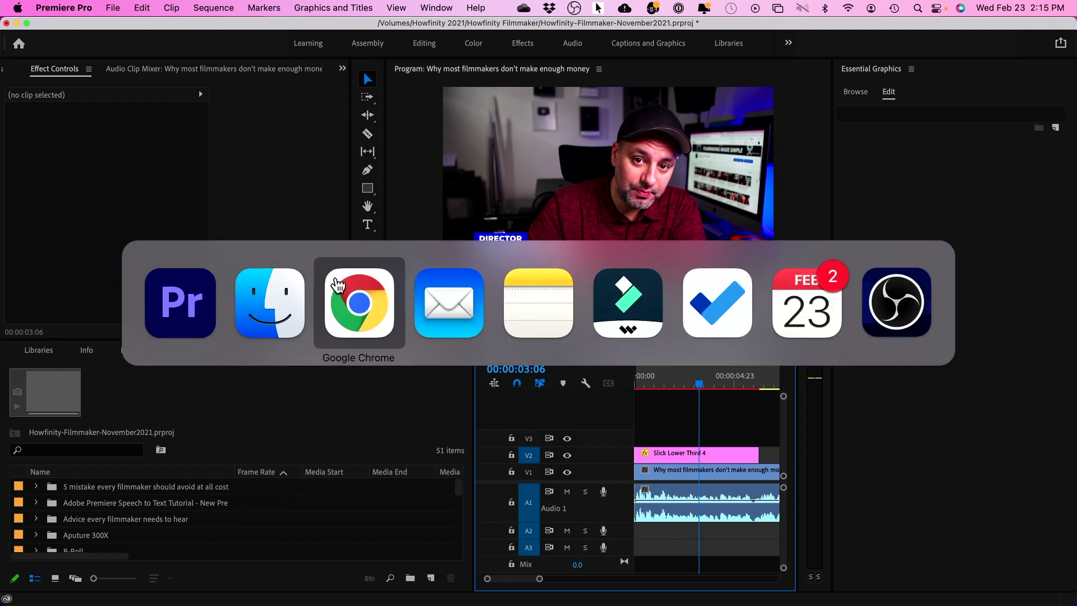
{"action": "left_click", "coordinate": [352, 286]}
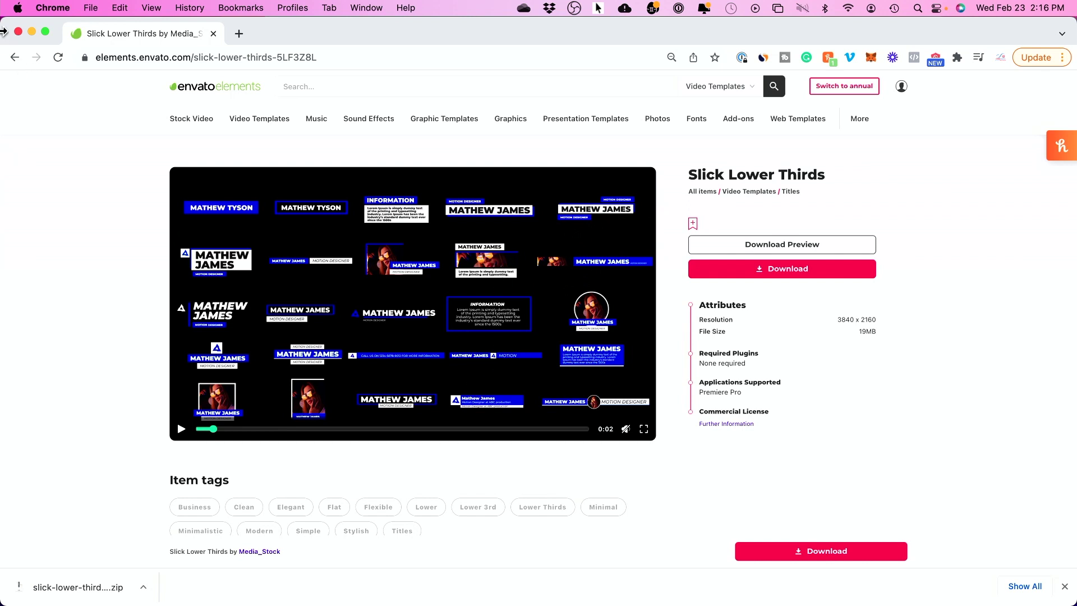
- Return to the Envato 'lower thirds' search results and scroll down through them
{"action": "left_click", "coordinate": [15, 57]}
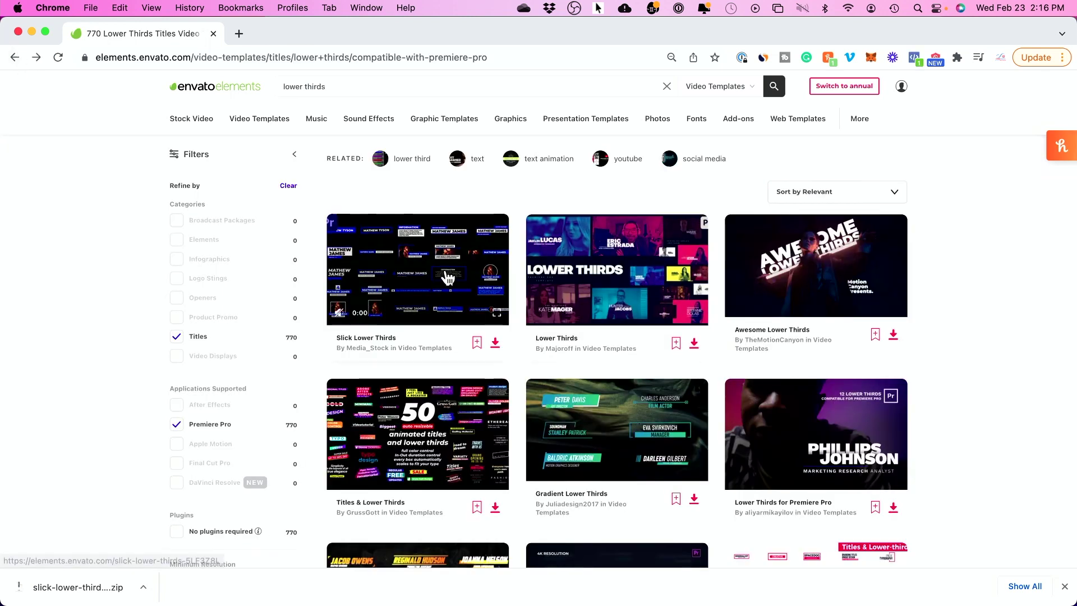
{"action": "scroll", "coordinate": [449, 279], "scroll_direction": "down", "scroll_amount": 2}
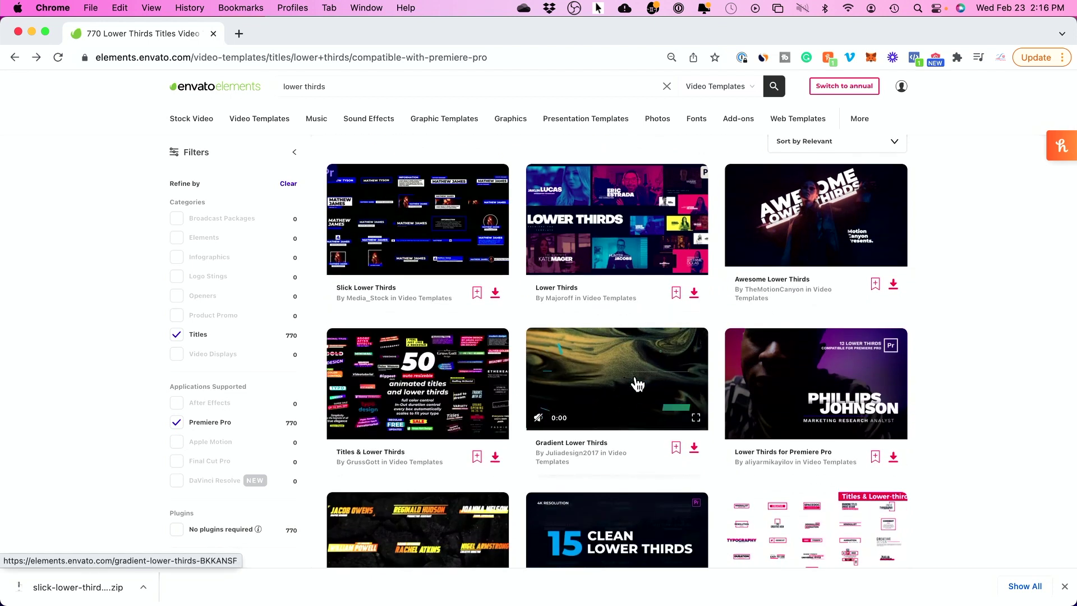
{"action": "scroll", "coordinate": [637, 384], "scroll_direction": "down", "scroll_amount": 2}
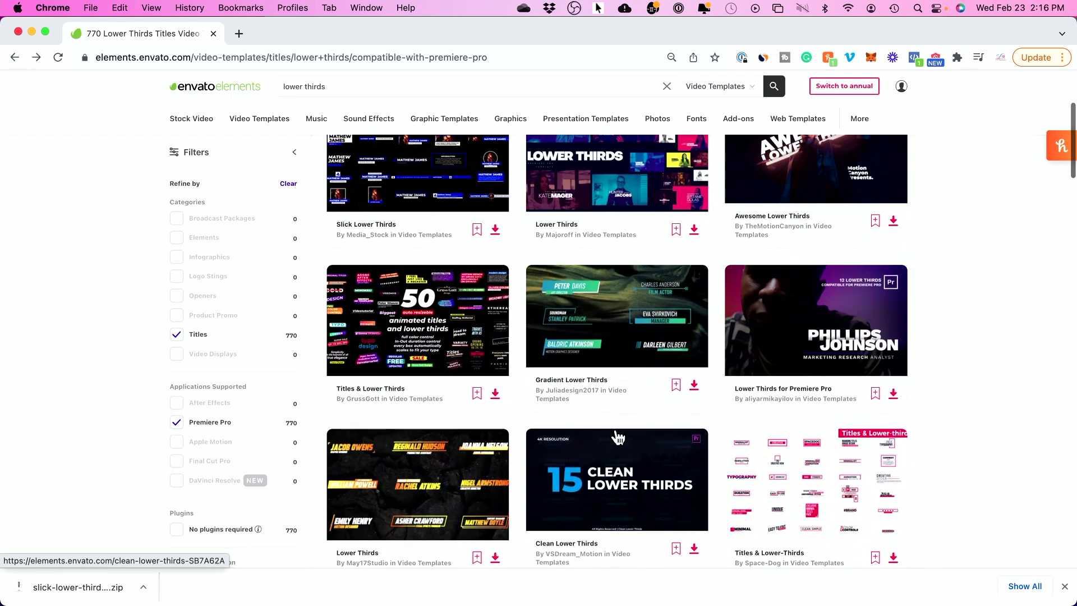
{"action": "scroll", "coordinate": [604, 497], "scroll_direction": "down", "scroll_amount": 2}
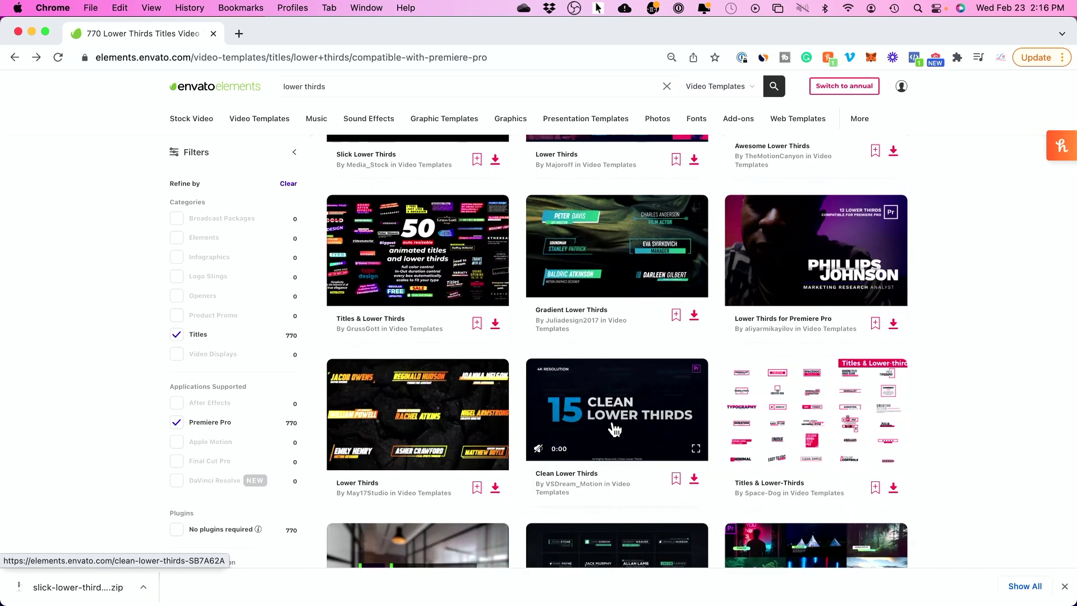
{"action": "scroll", "coordinate": [614, 422], "scroll_direction": "down", "scroll_amount": 7}
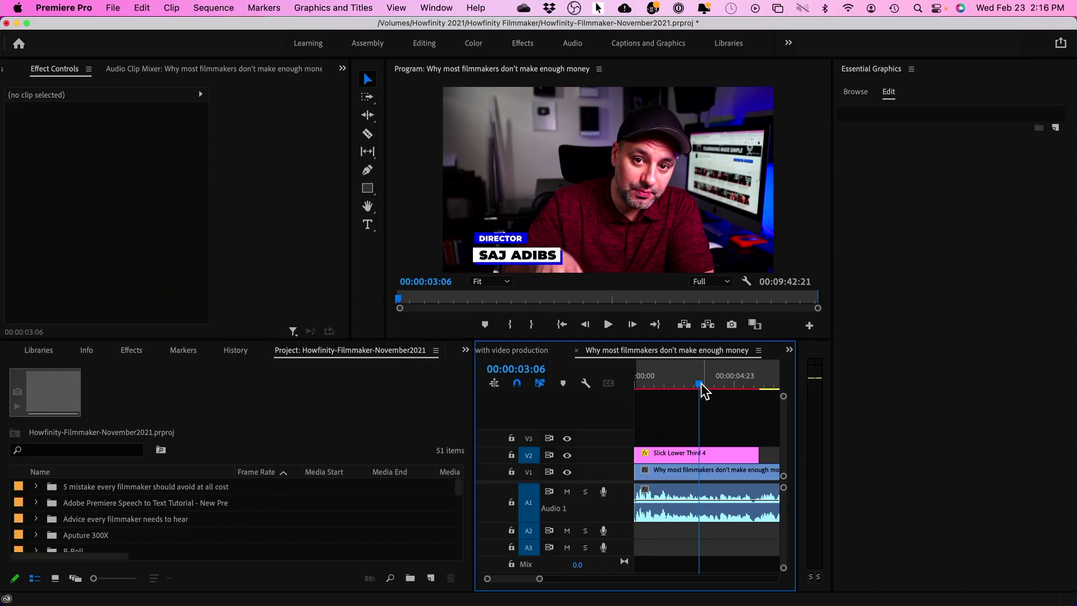
- Delete the Slick Lower Third 4 clip from track V2, leaving the presenter untitled
{"action": "left_click_drag", "start_coordinate": [728, 392], "coordinate": [727, 387]}
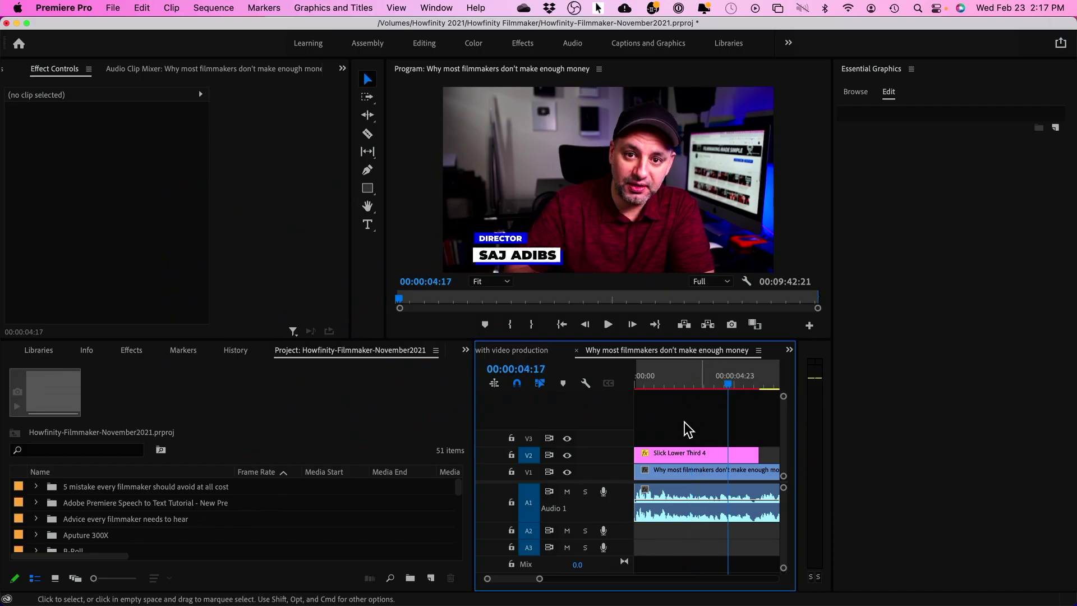
{"action": "left_click", "coordinate": [684, 457]}
{"action": "key", "text": "Delete"}
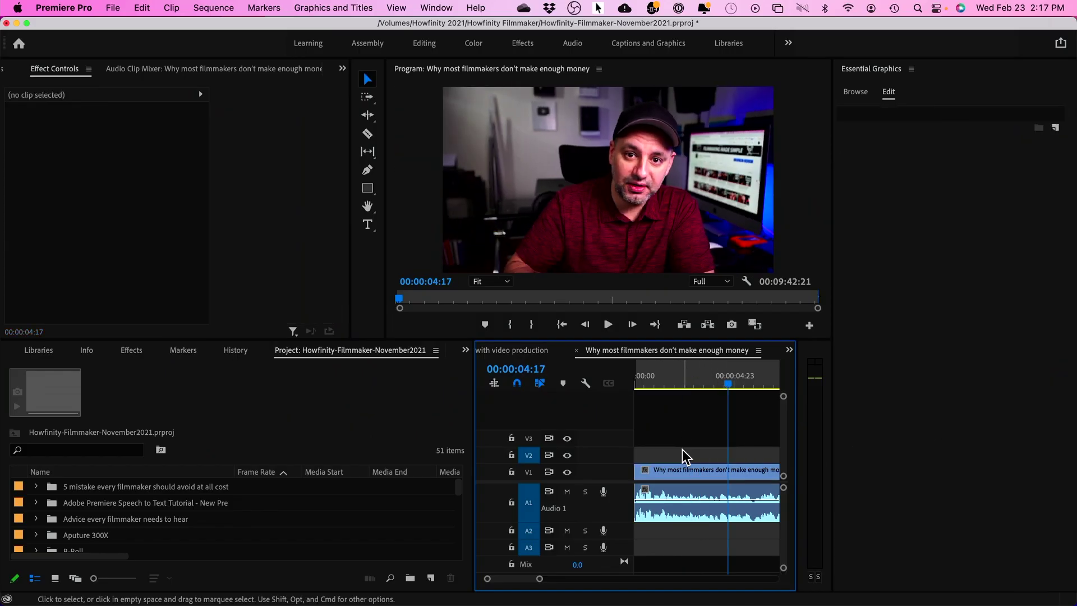